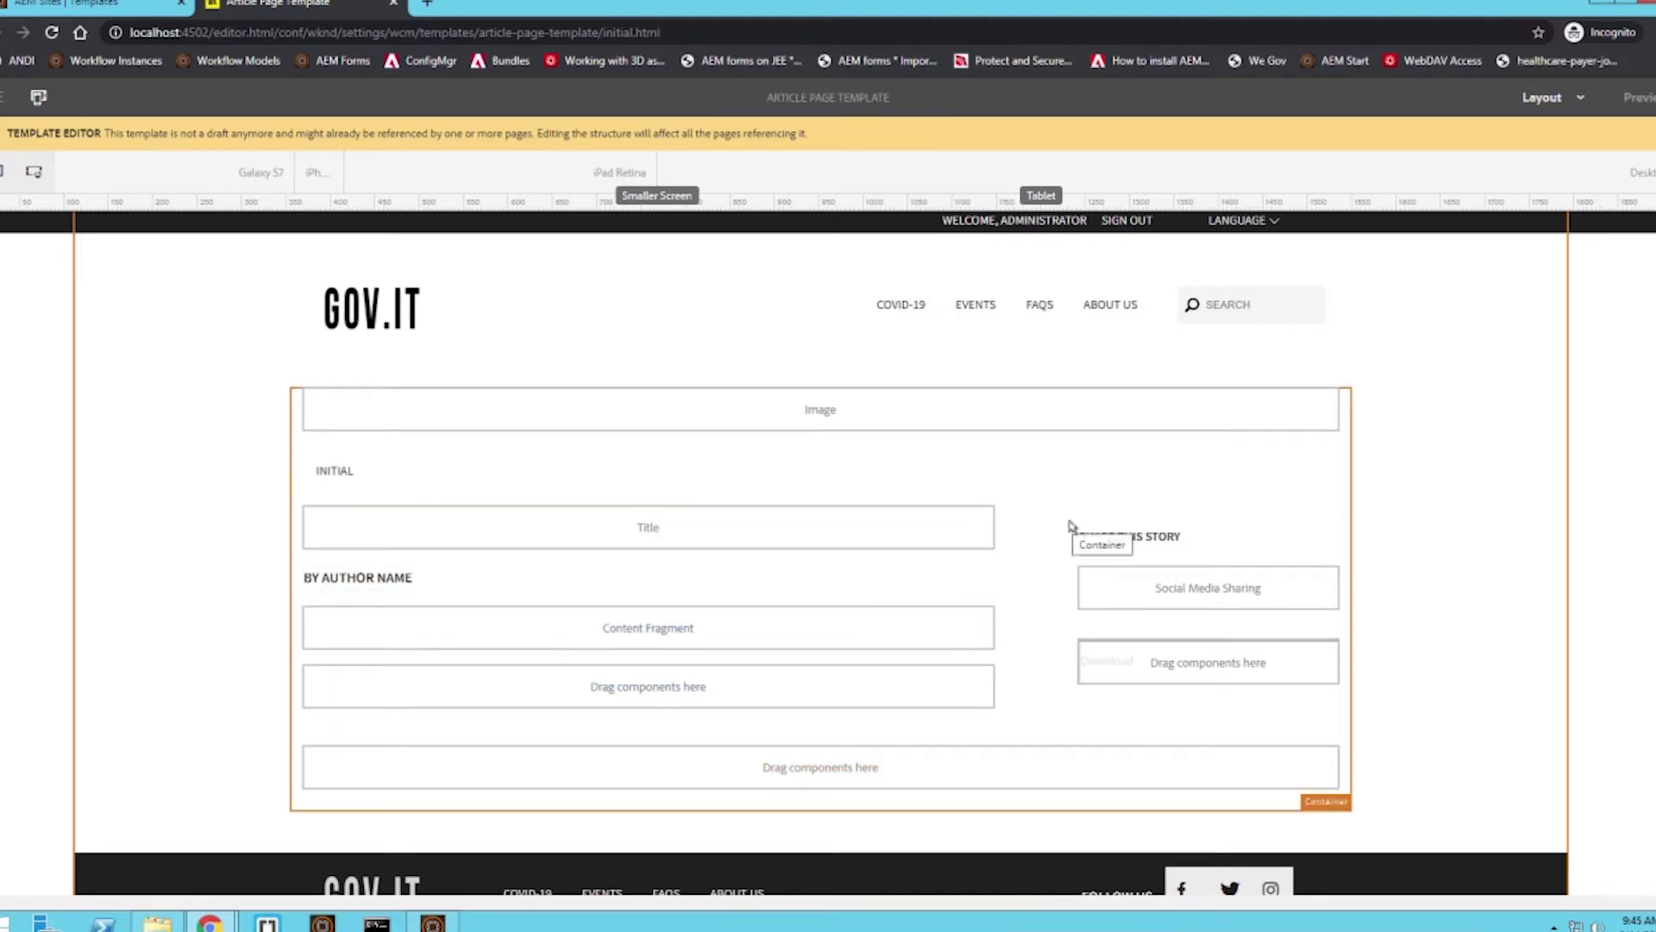
- Preview the YouTube template's structure at iPad Retina tablet width
scroll(1235, 527, down, 1)
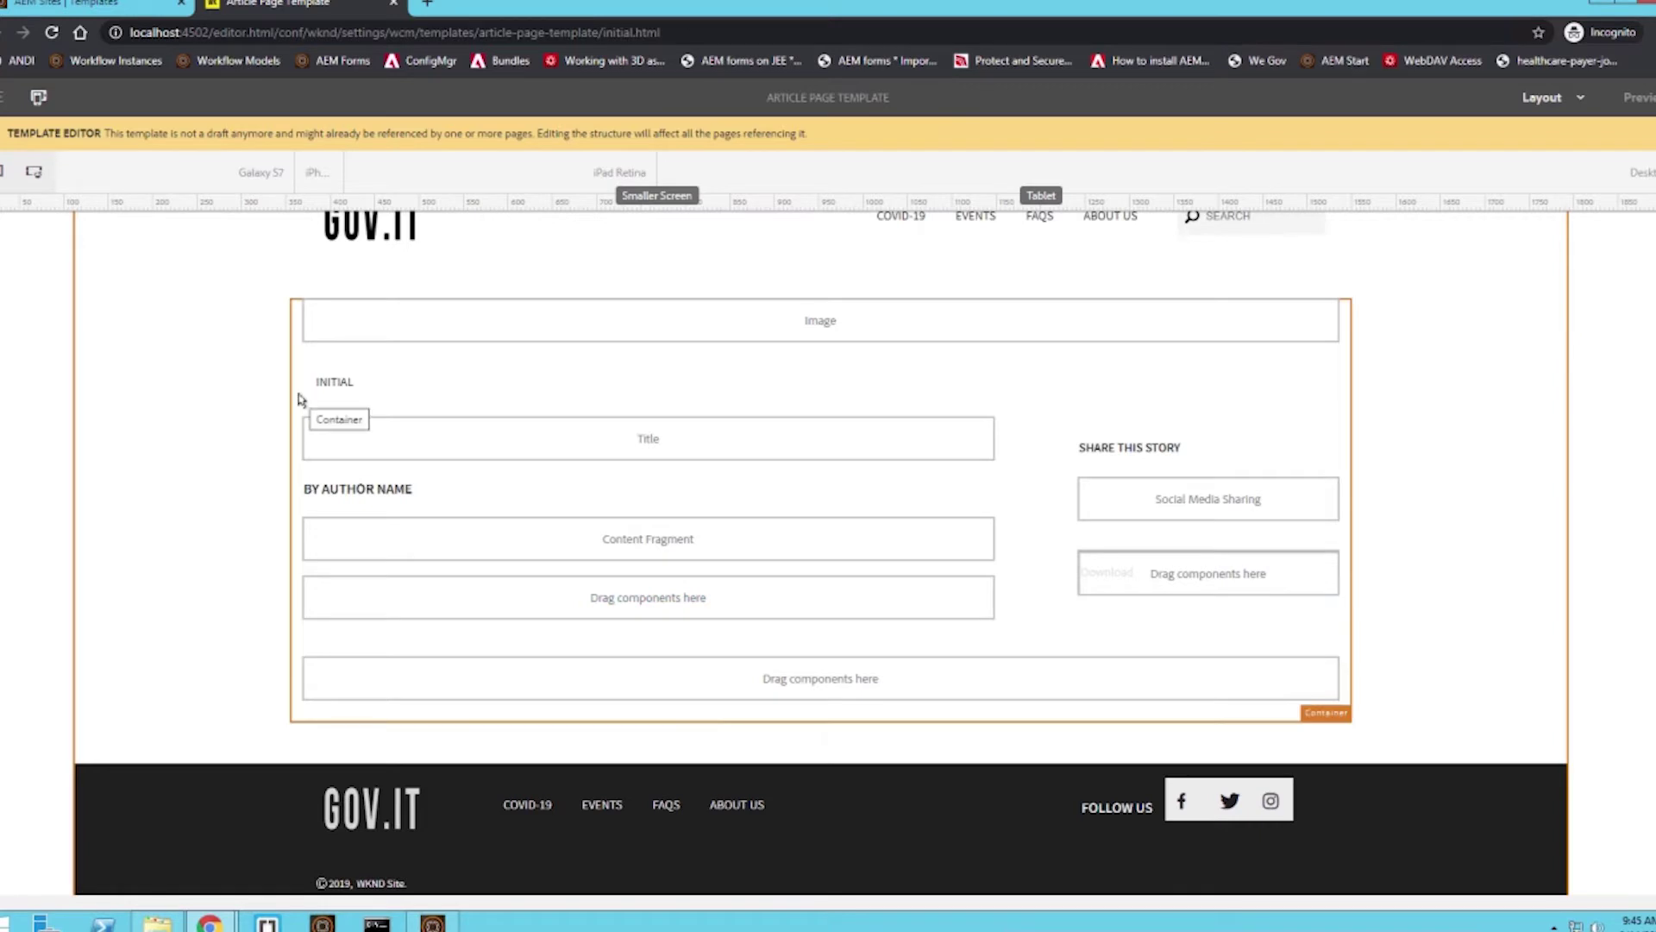
click(444, 189)
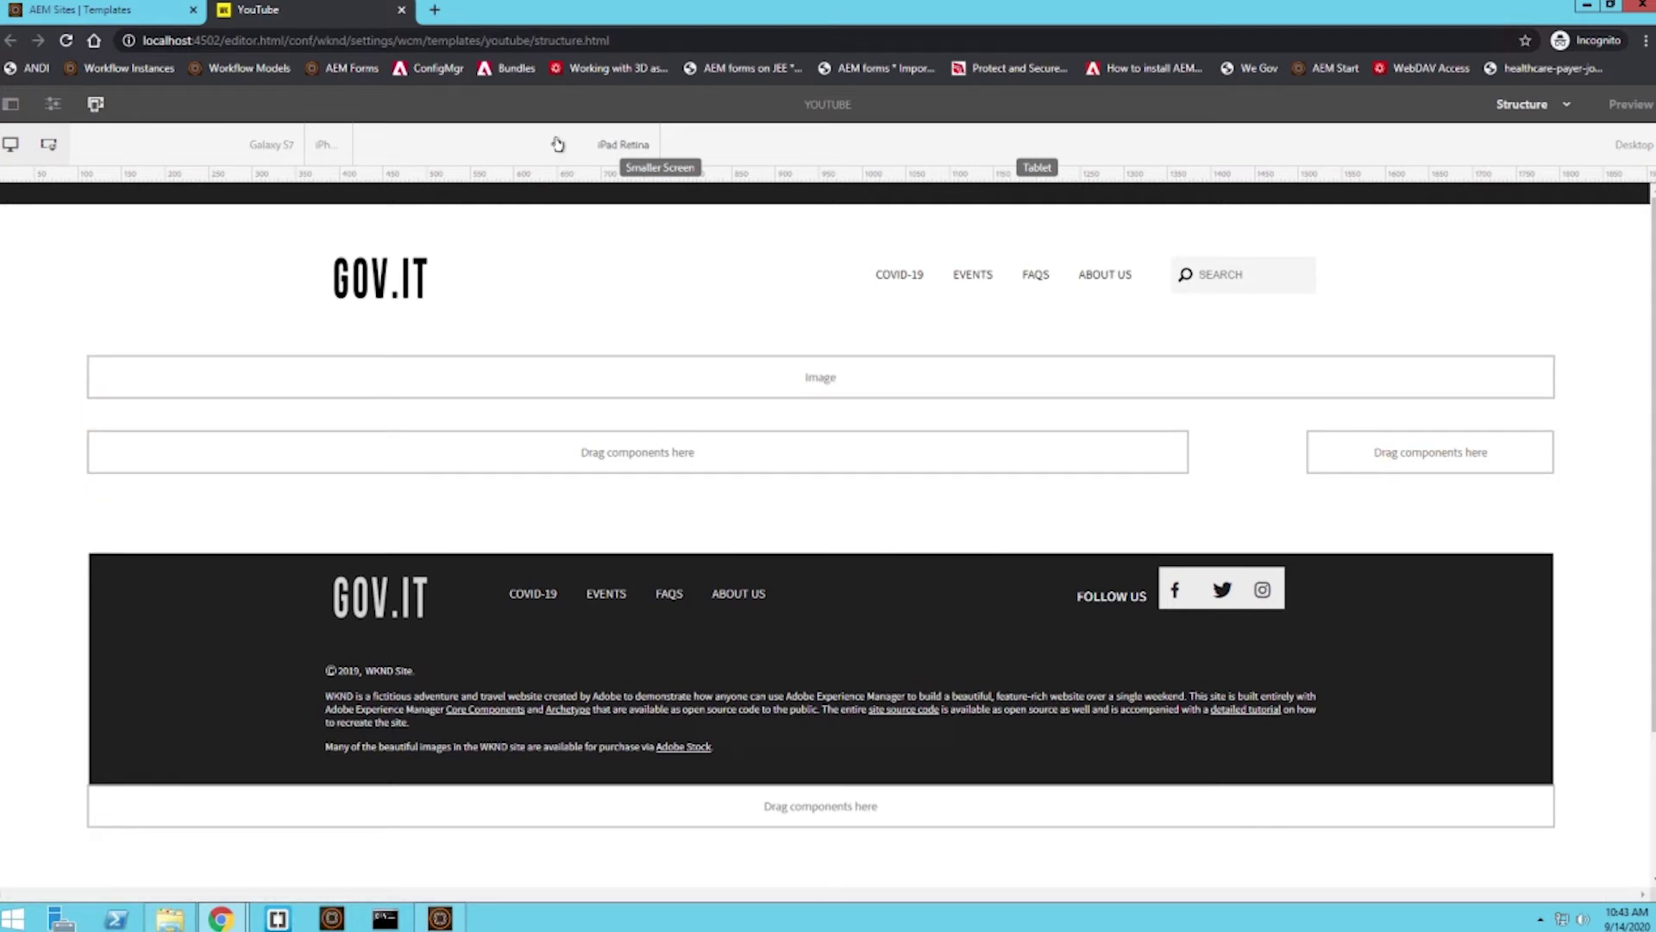
click(604, 144)
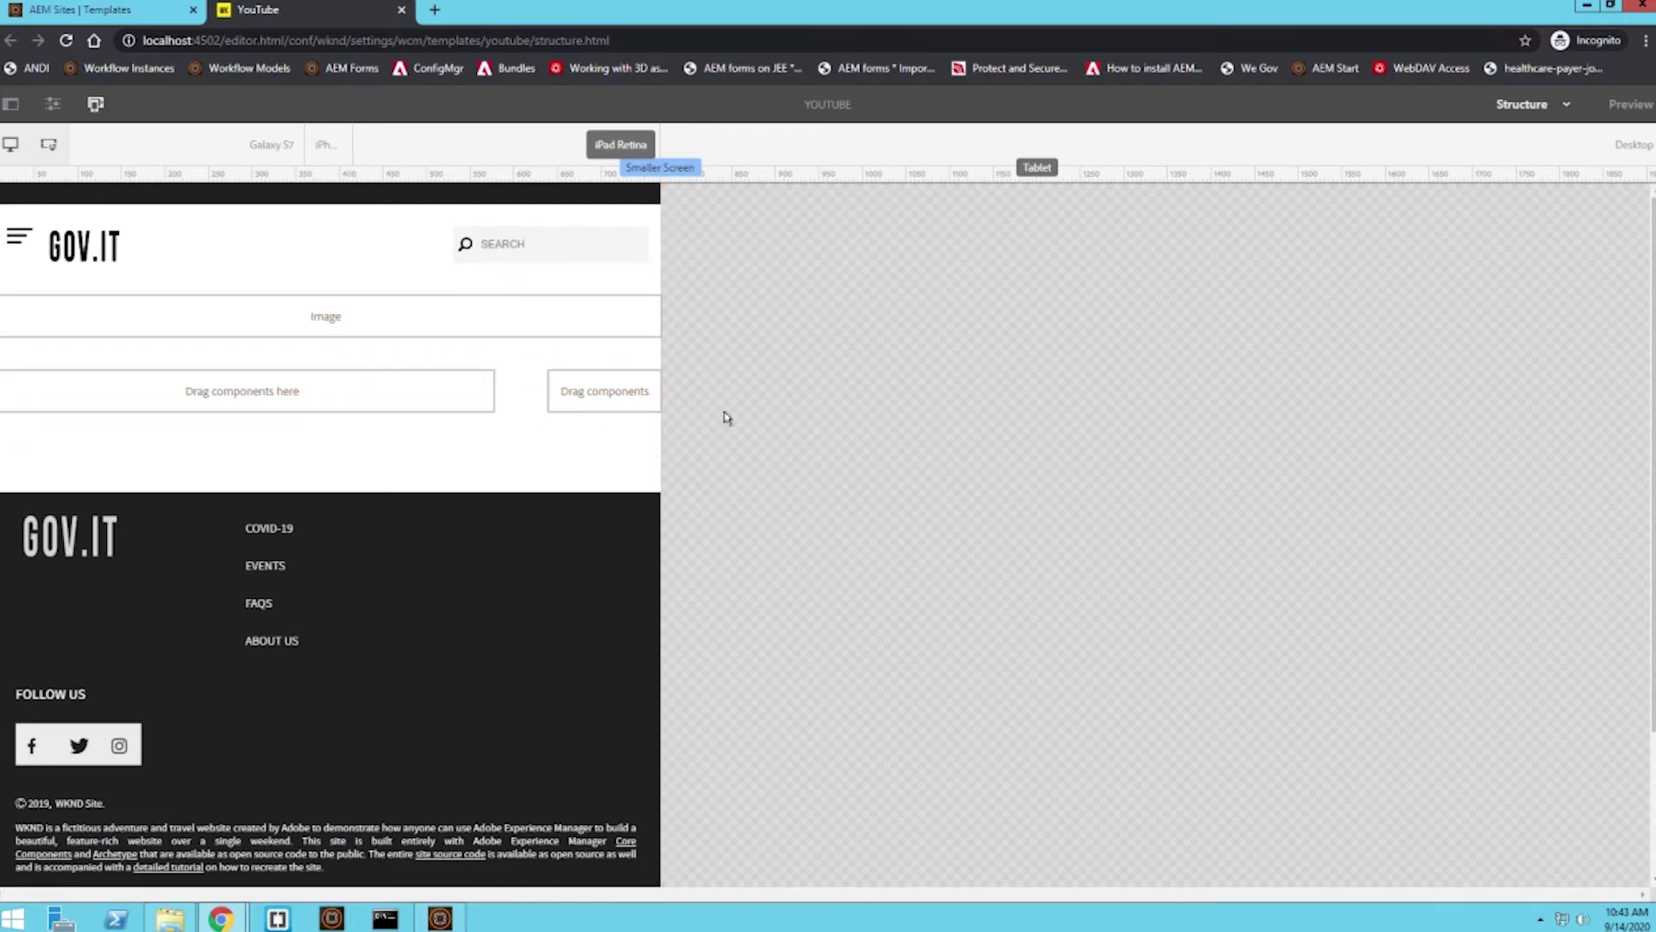
click(260, 155)
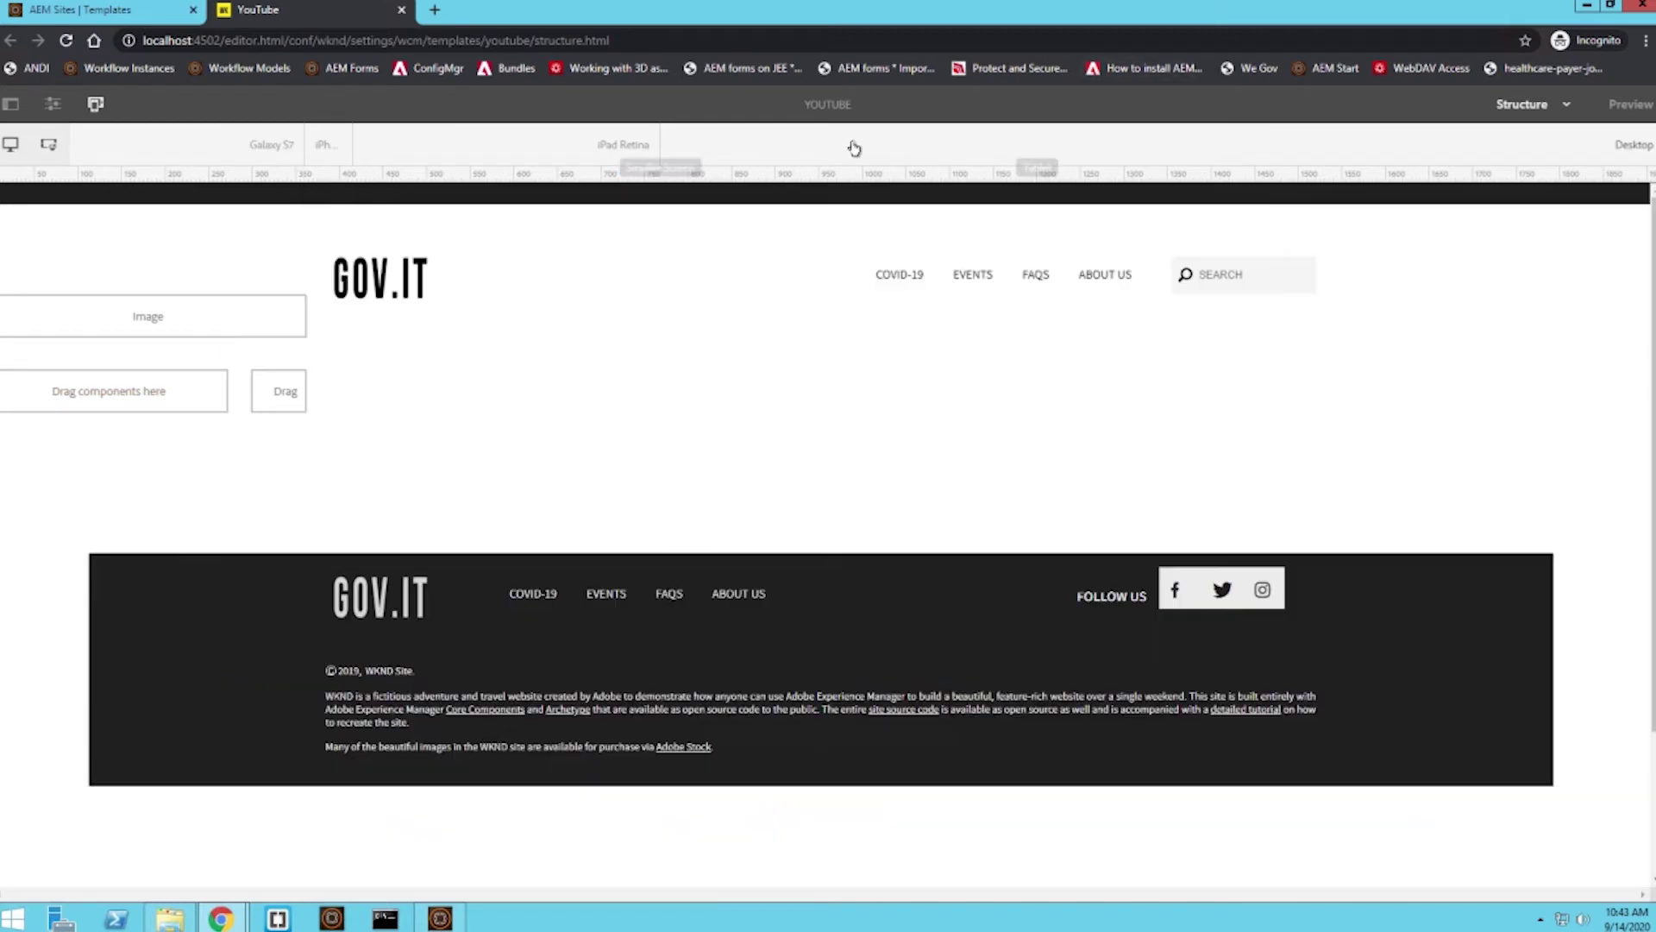
click(846, 147)
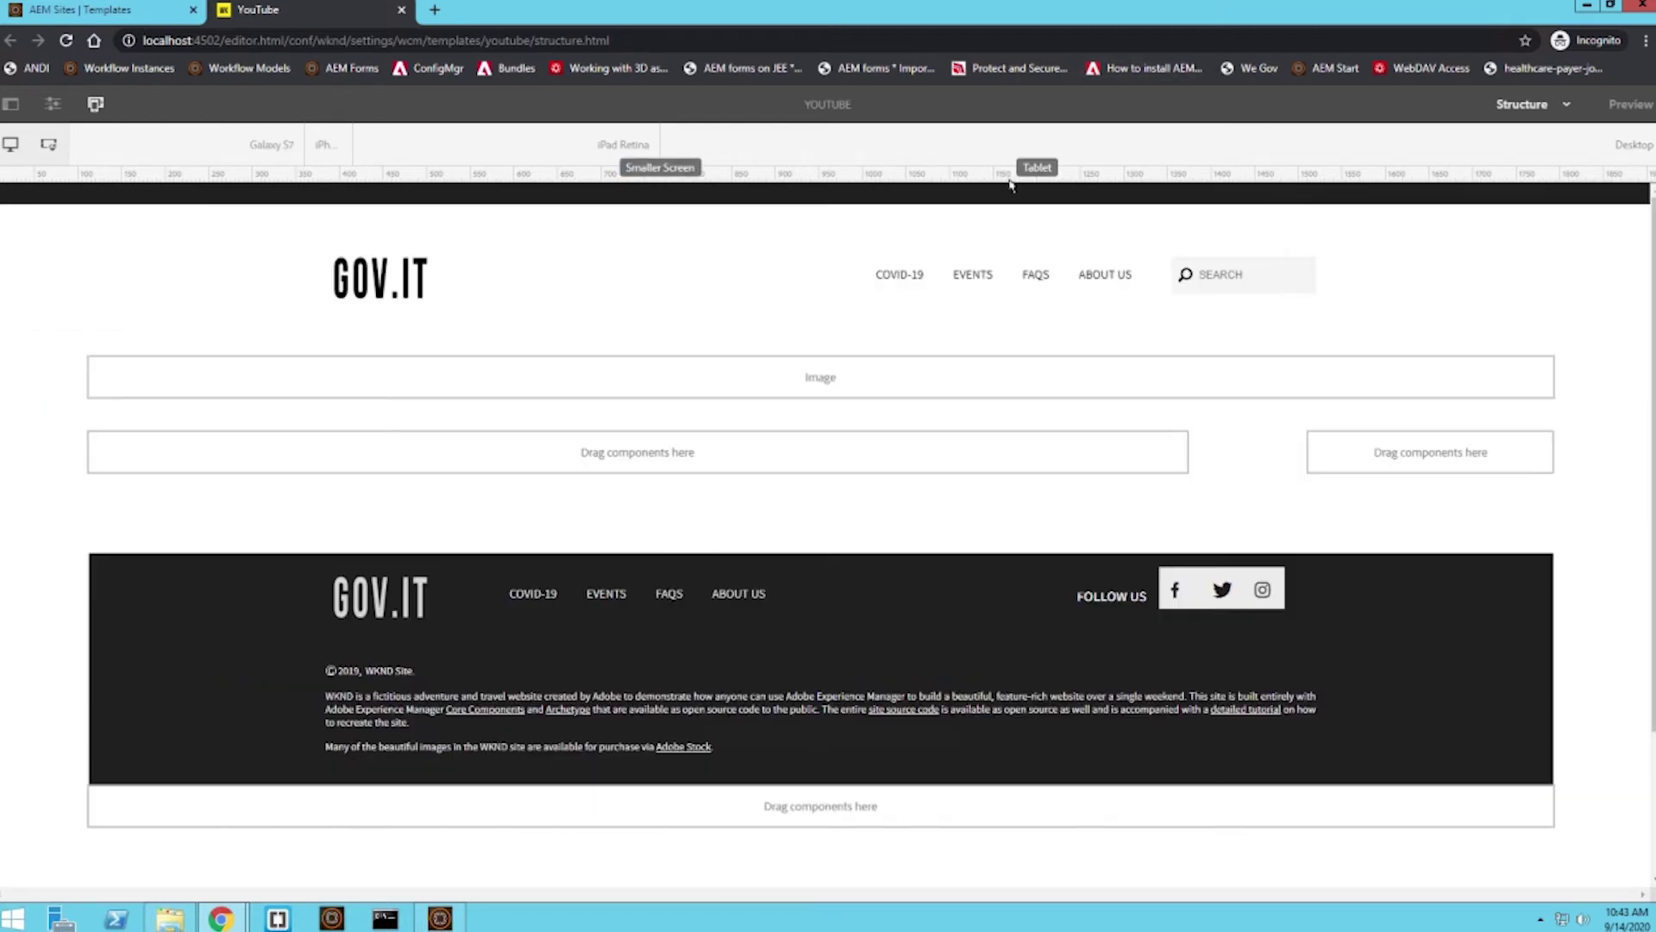
click(1568, 109)
- Switch to Layout mode and preview the template on iPad Retina in landscape
click(1551, 220)
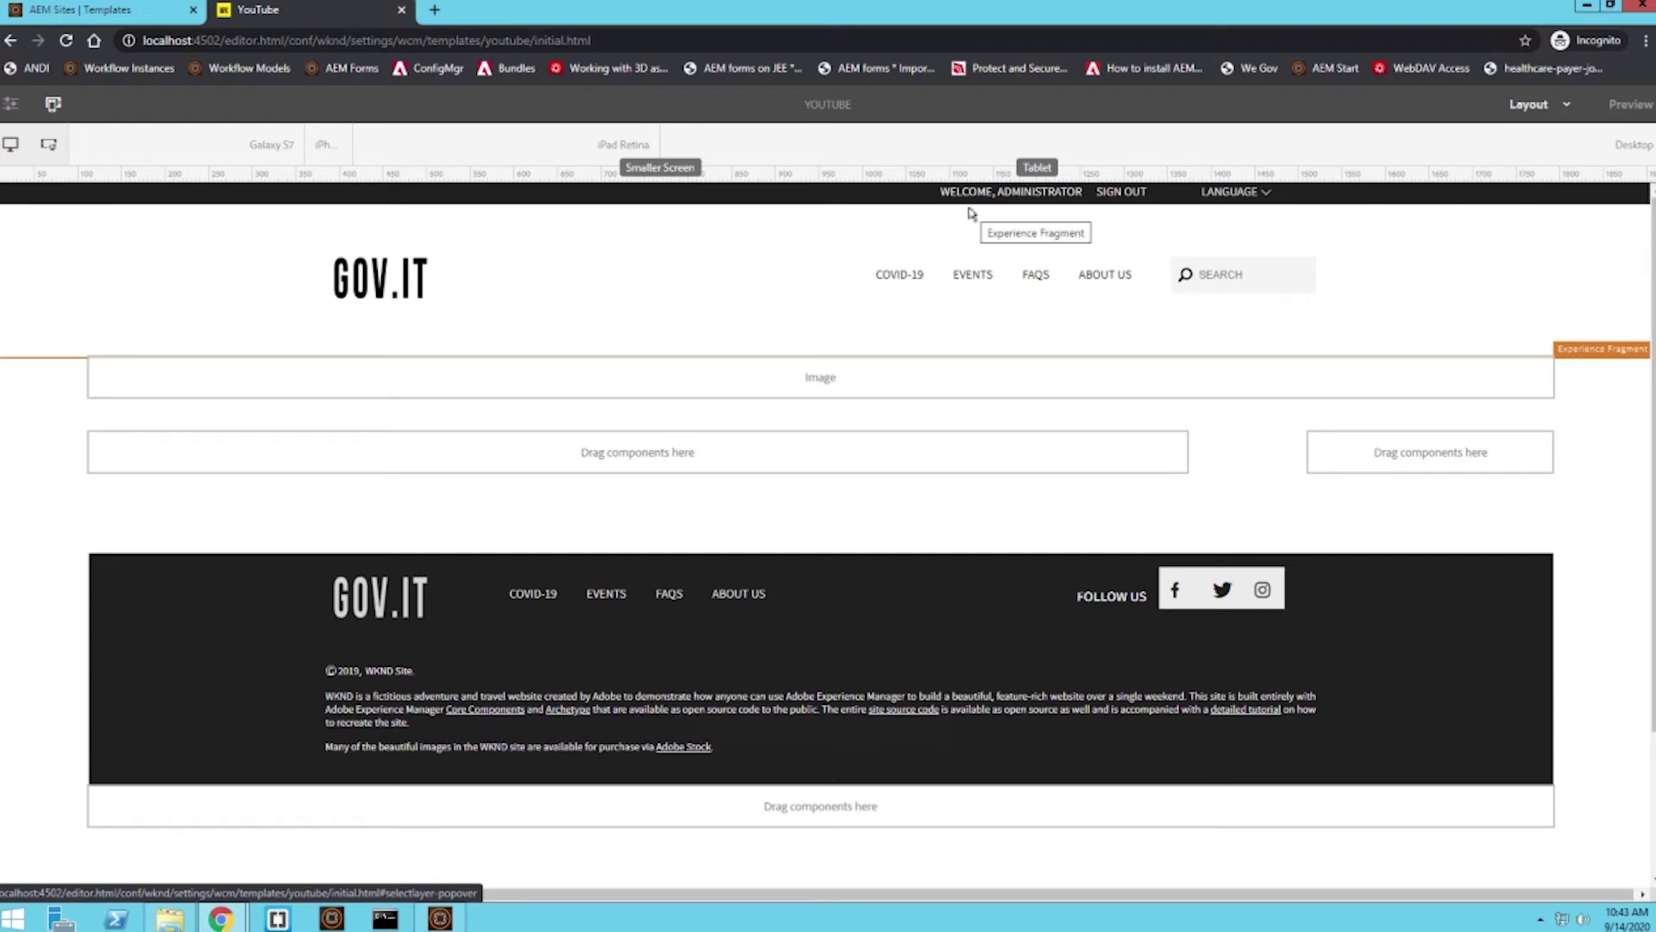
click(487, 159)
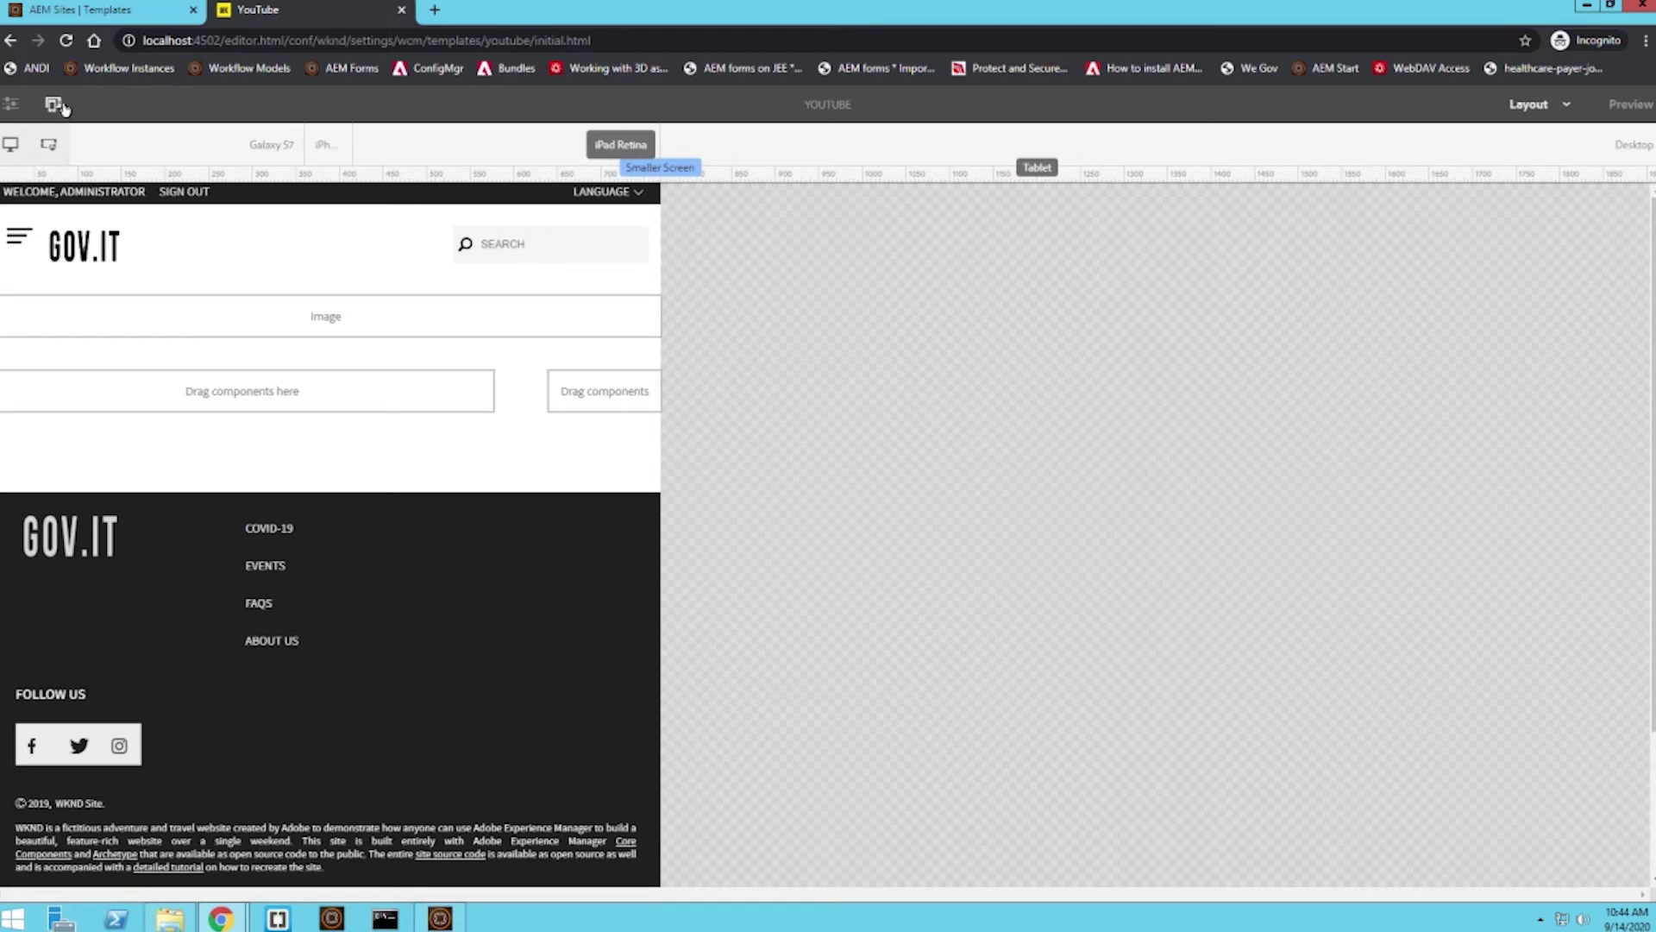
click(32, 144)
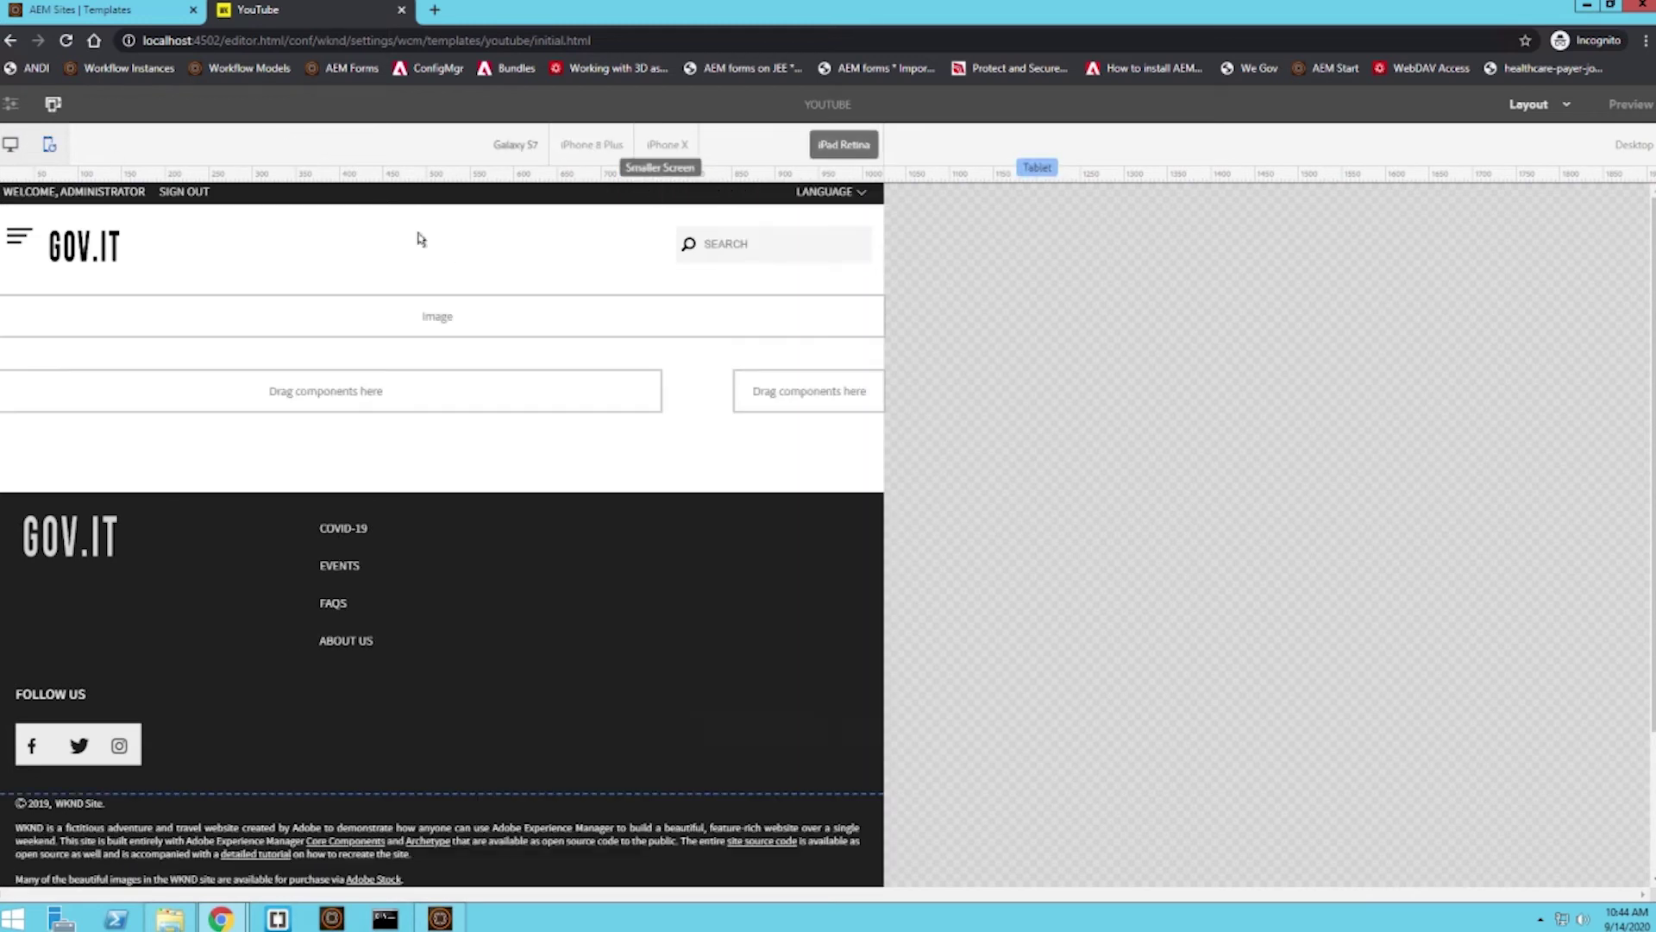
- Stretch the main and sidebar containers to full page width so they stack at tablet size
click(596, 361)
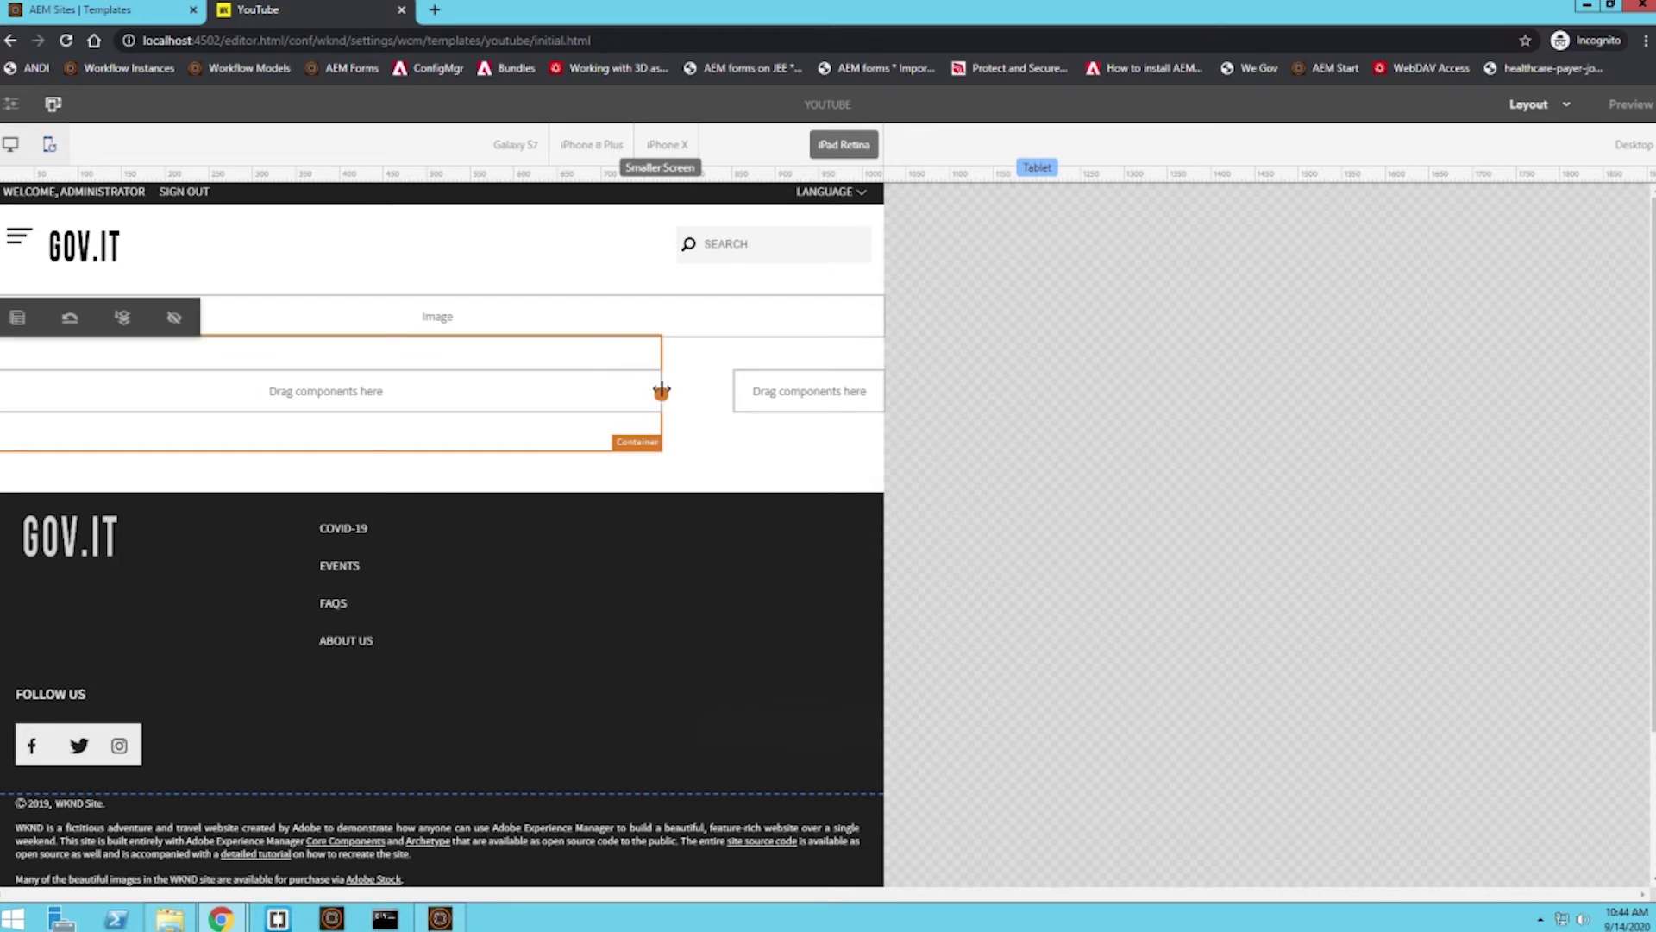
drag(661, 391, 887, 394)
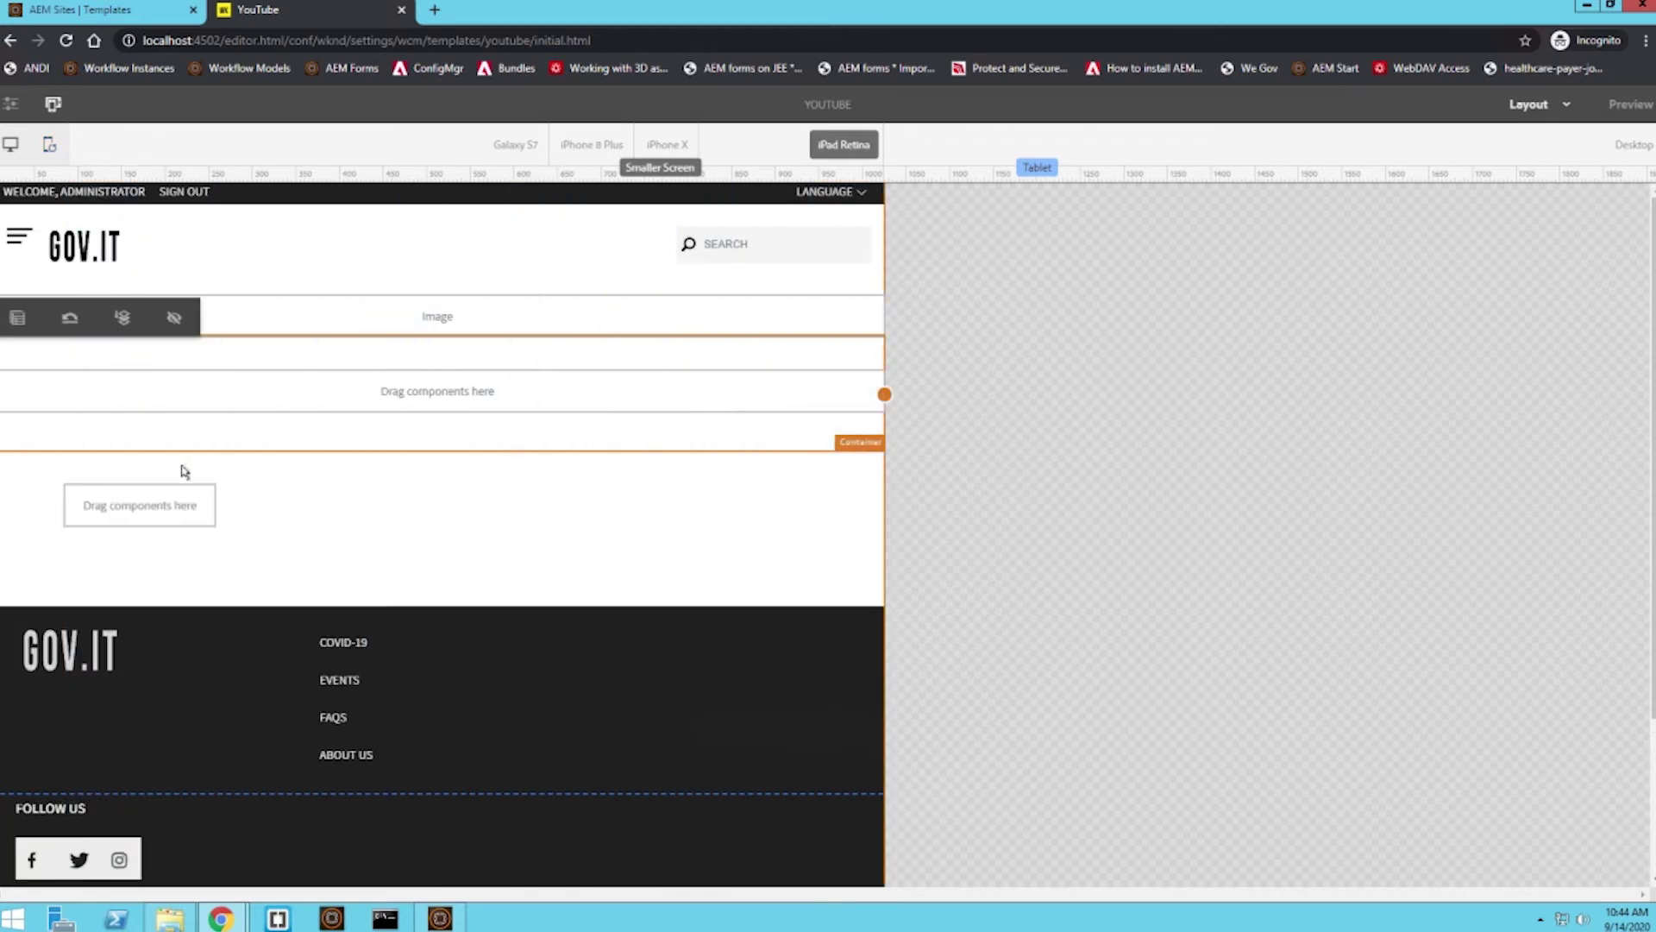
click(138, 481)
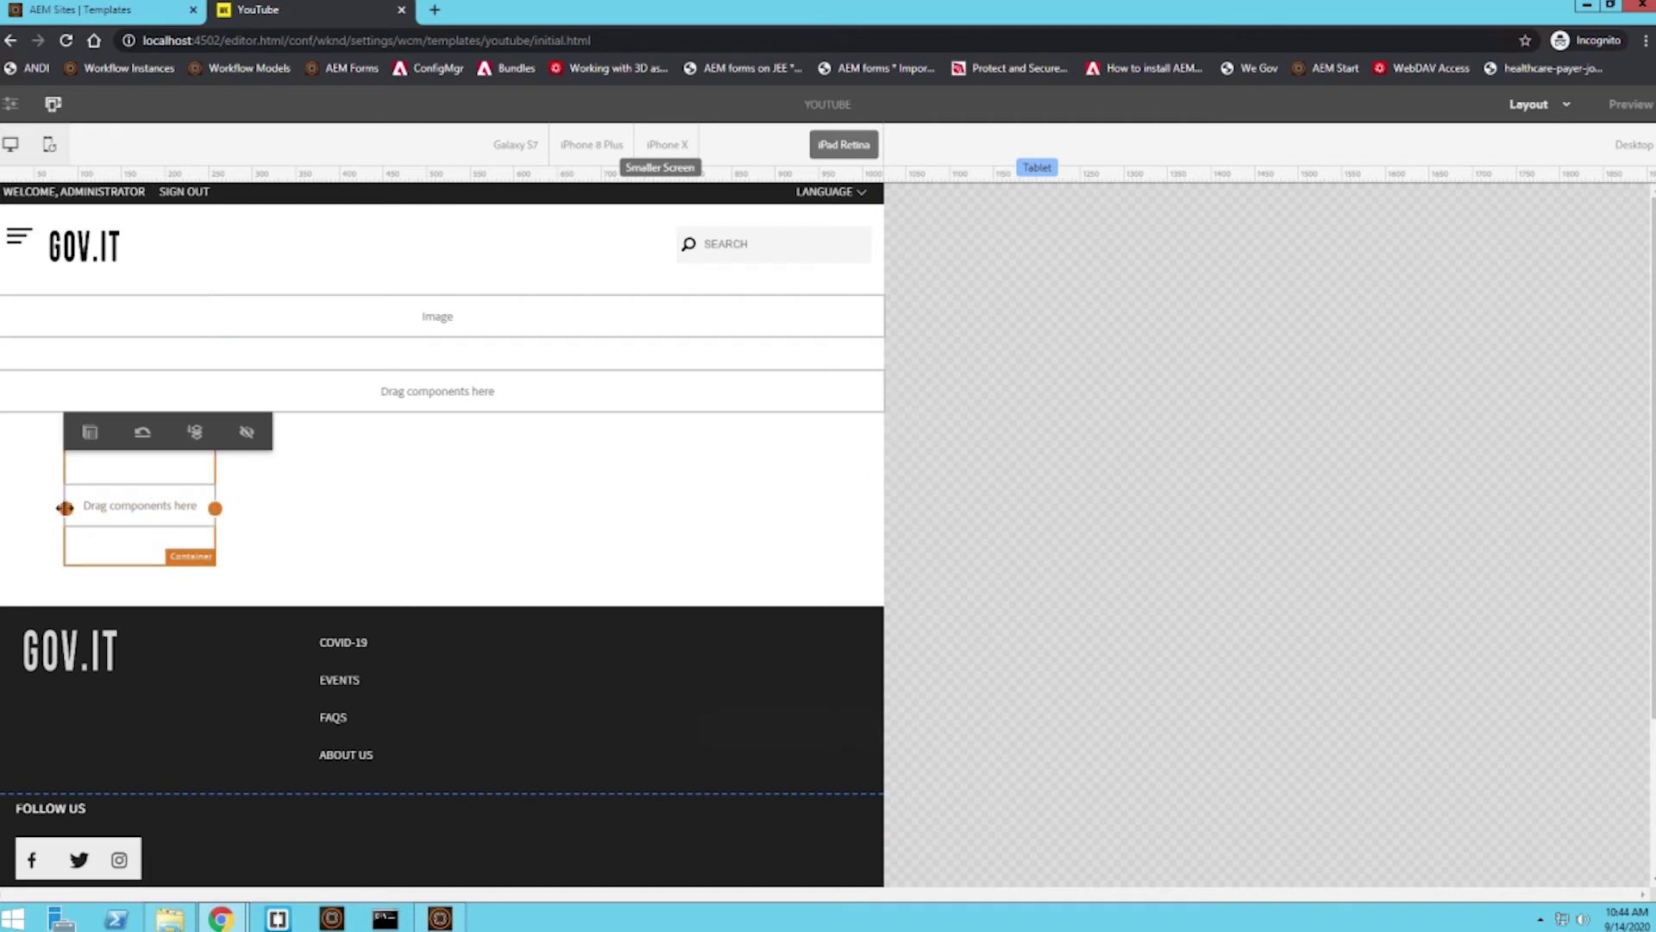
drag(65, 507, 5, 507)
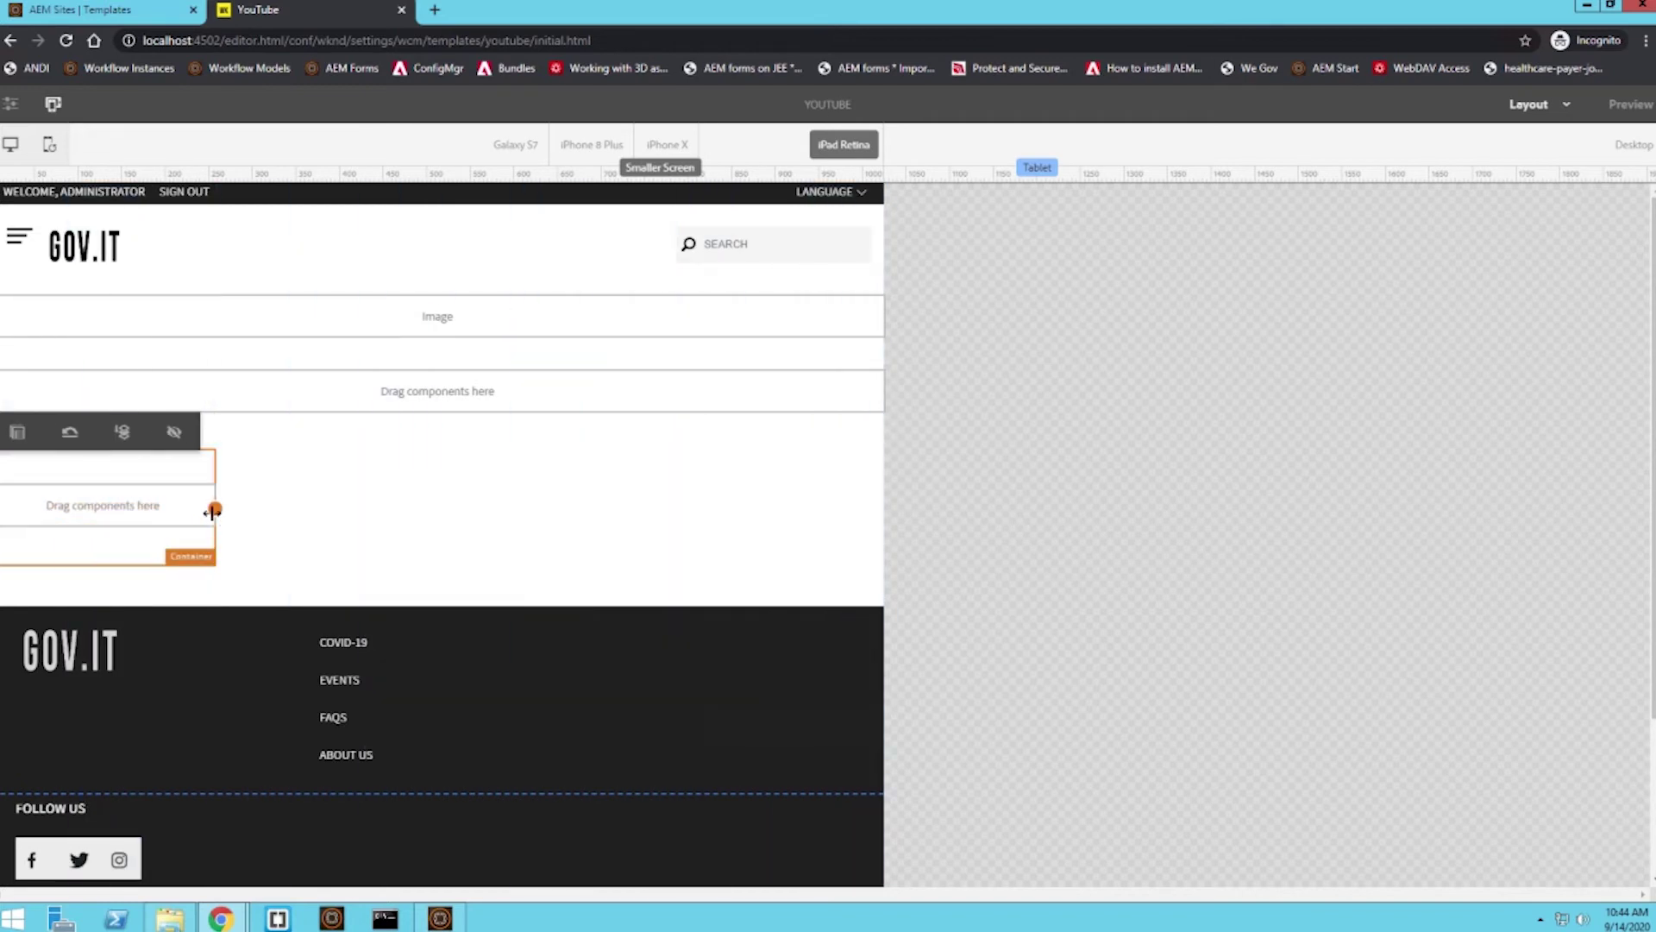
drag(215, 509, 1061, 500)
click(1061, 498)
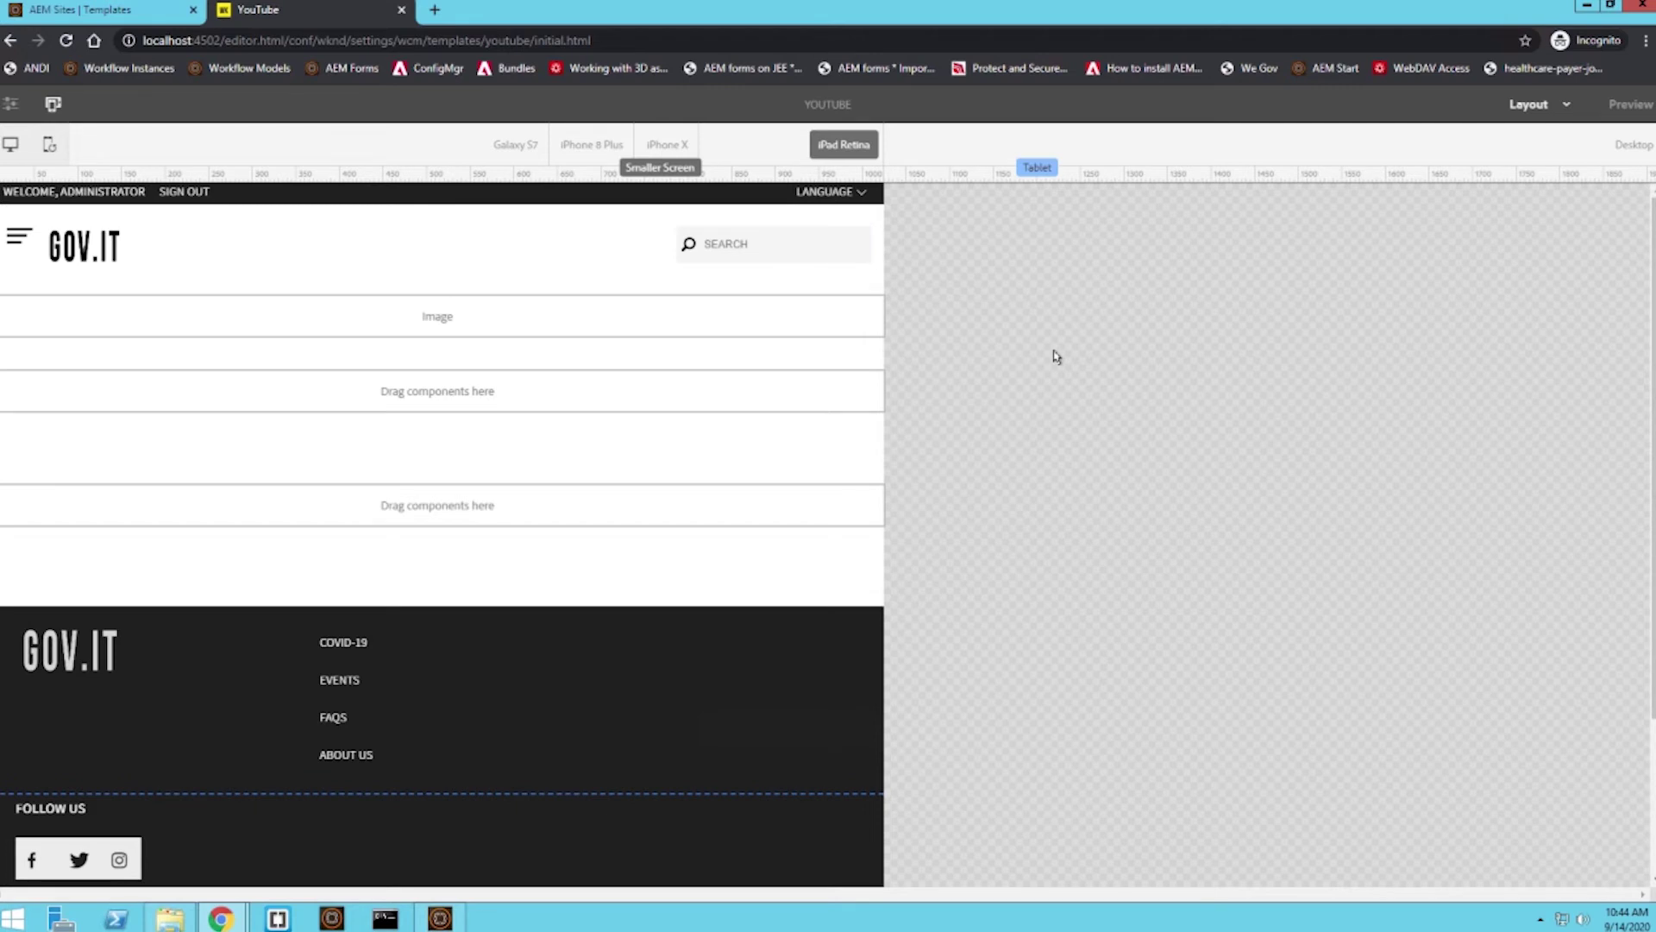
- Compare the layout at full desktop width, then return to the tablet preview
click(454, 496)
click(1054, 140)
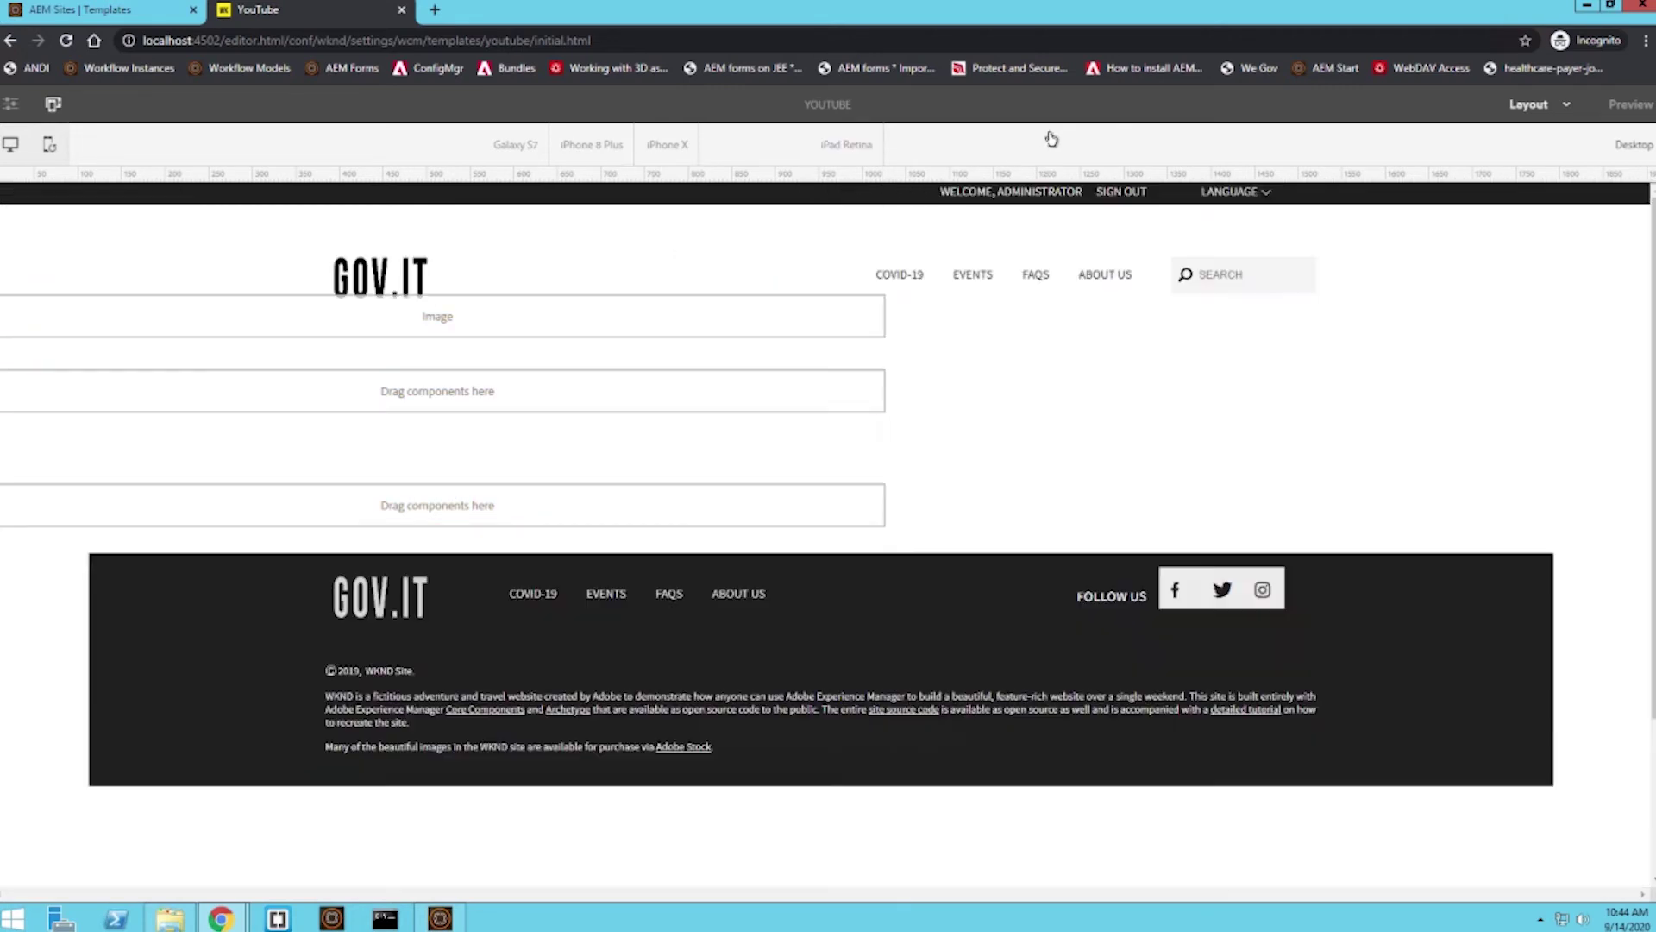
click(740, 152)
- At Galaxy S7 phone width, stretch the main and sidebar containers to full width
click(511, 147)
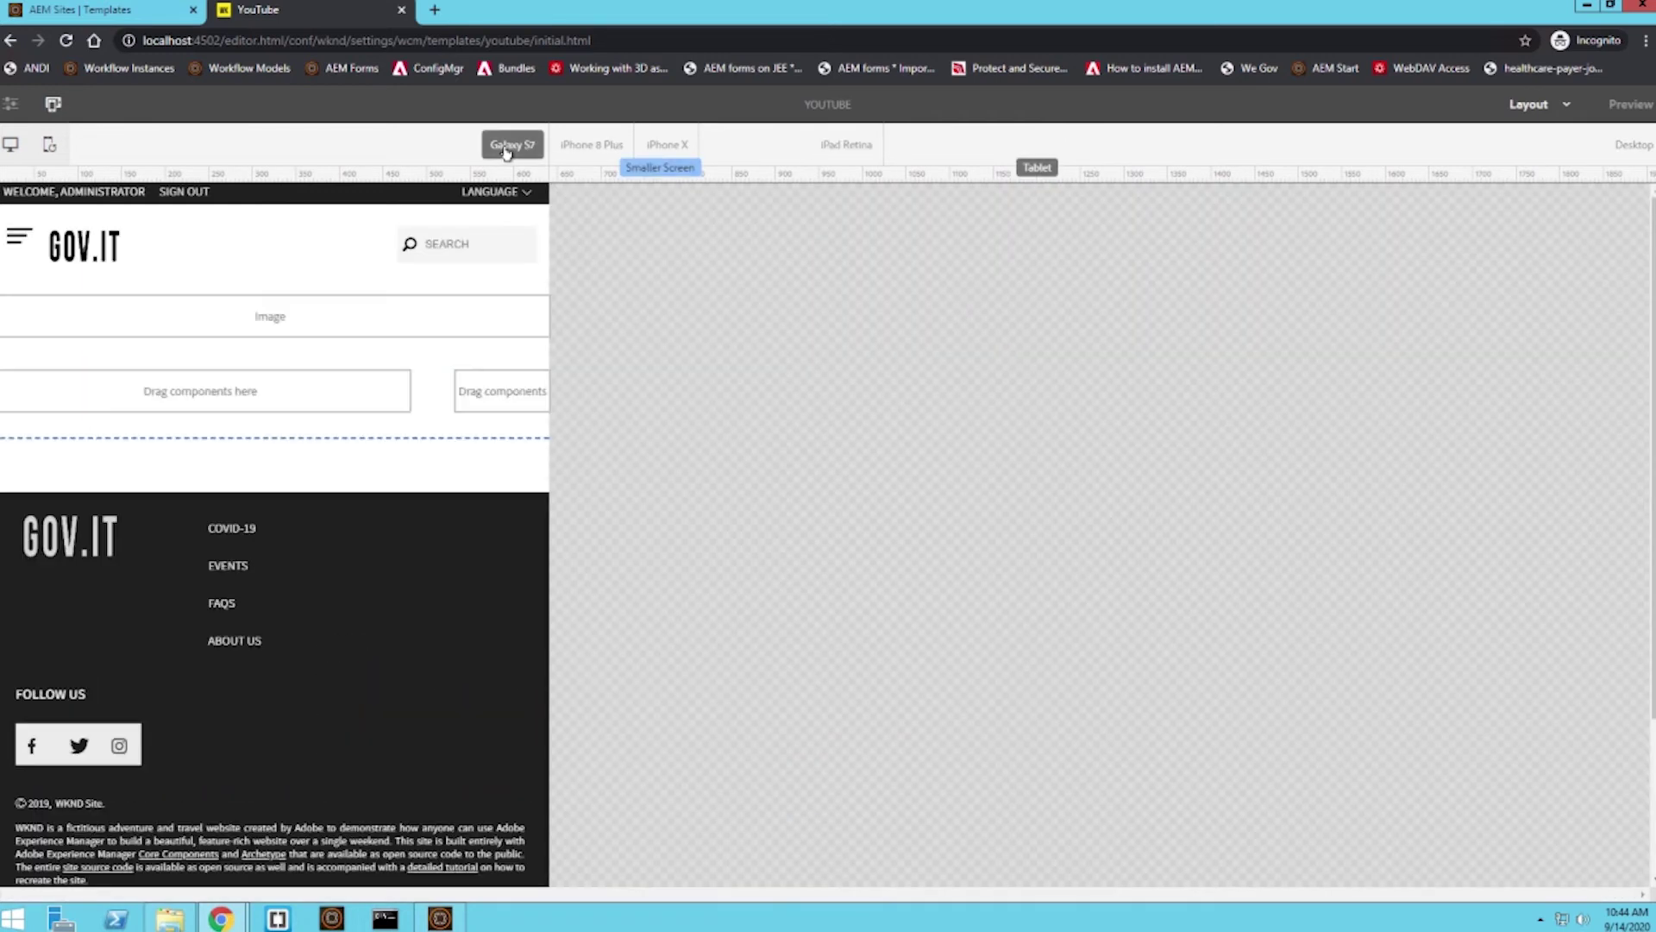
click(377, 363)
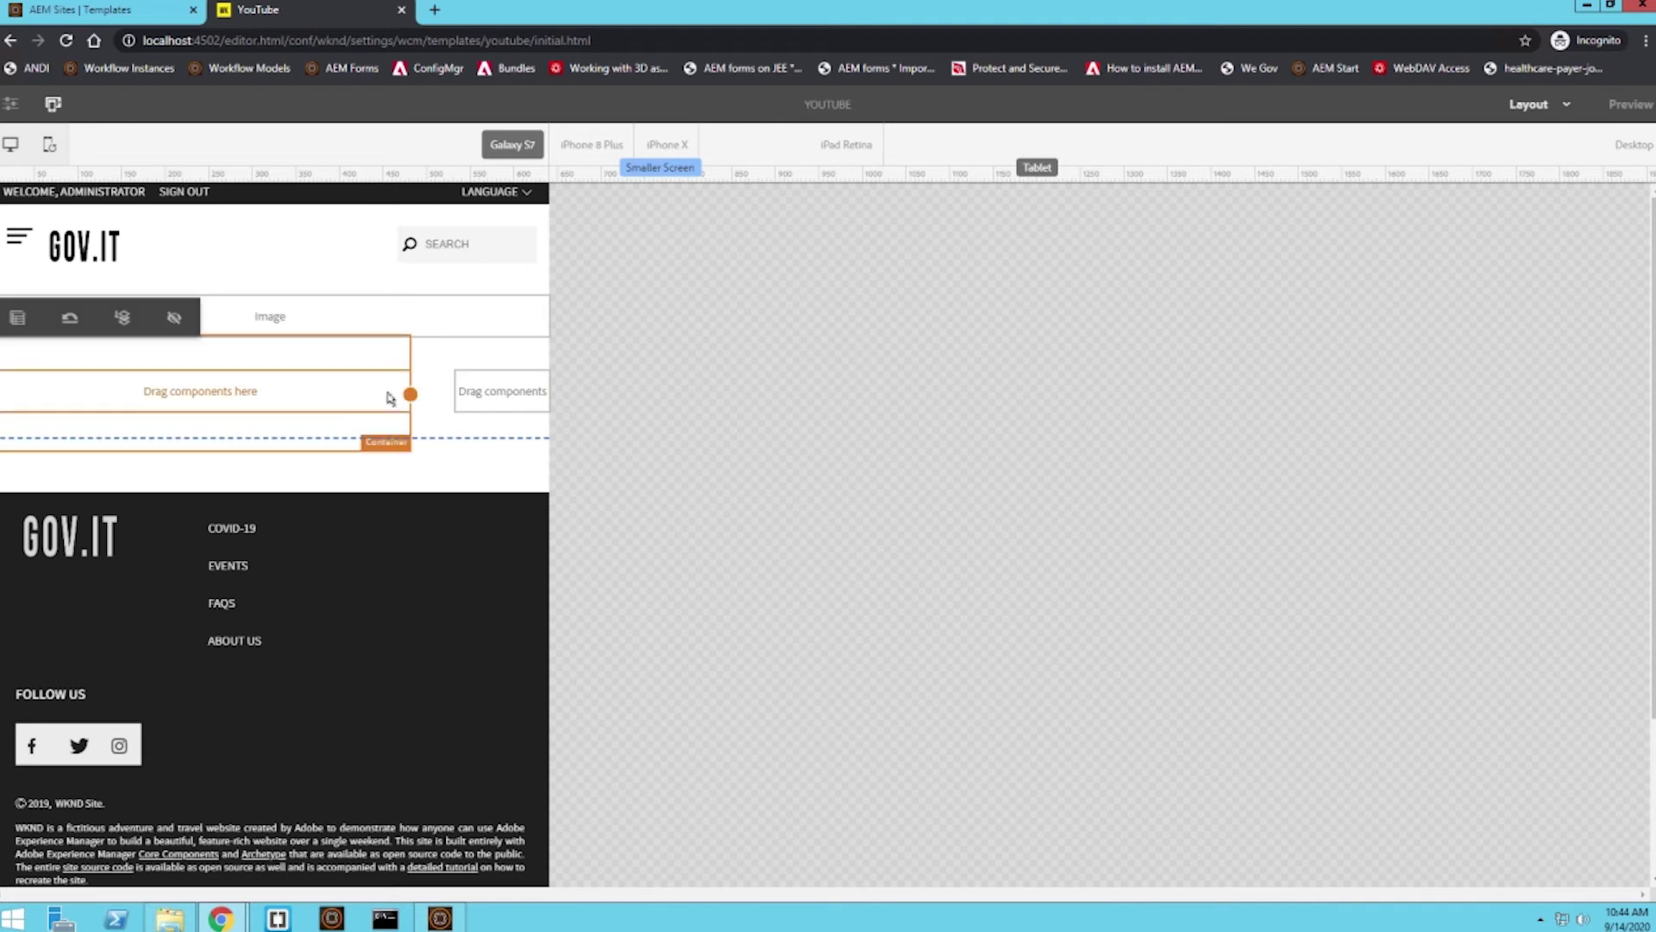
drag(411, 393, 552, 394)
click(95, 479)
drag(27, 497, 7, 497)
drag(131, 509, 553, 511)
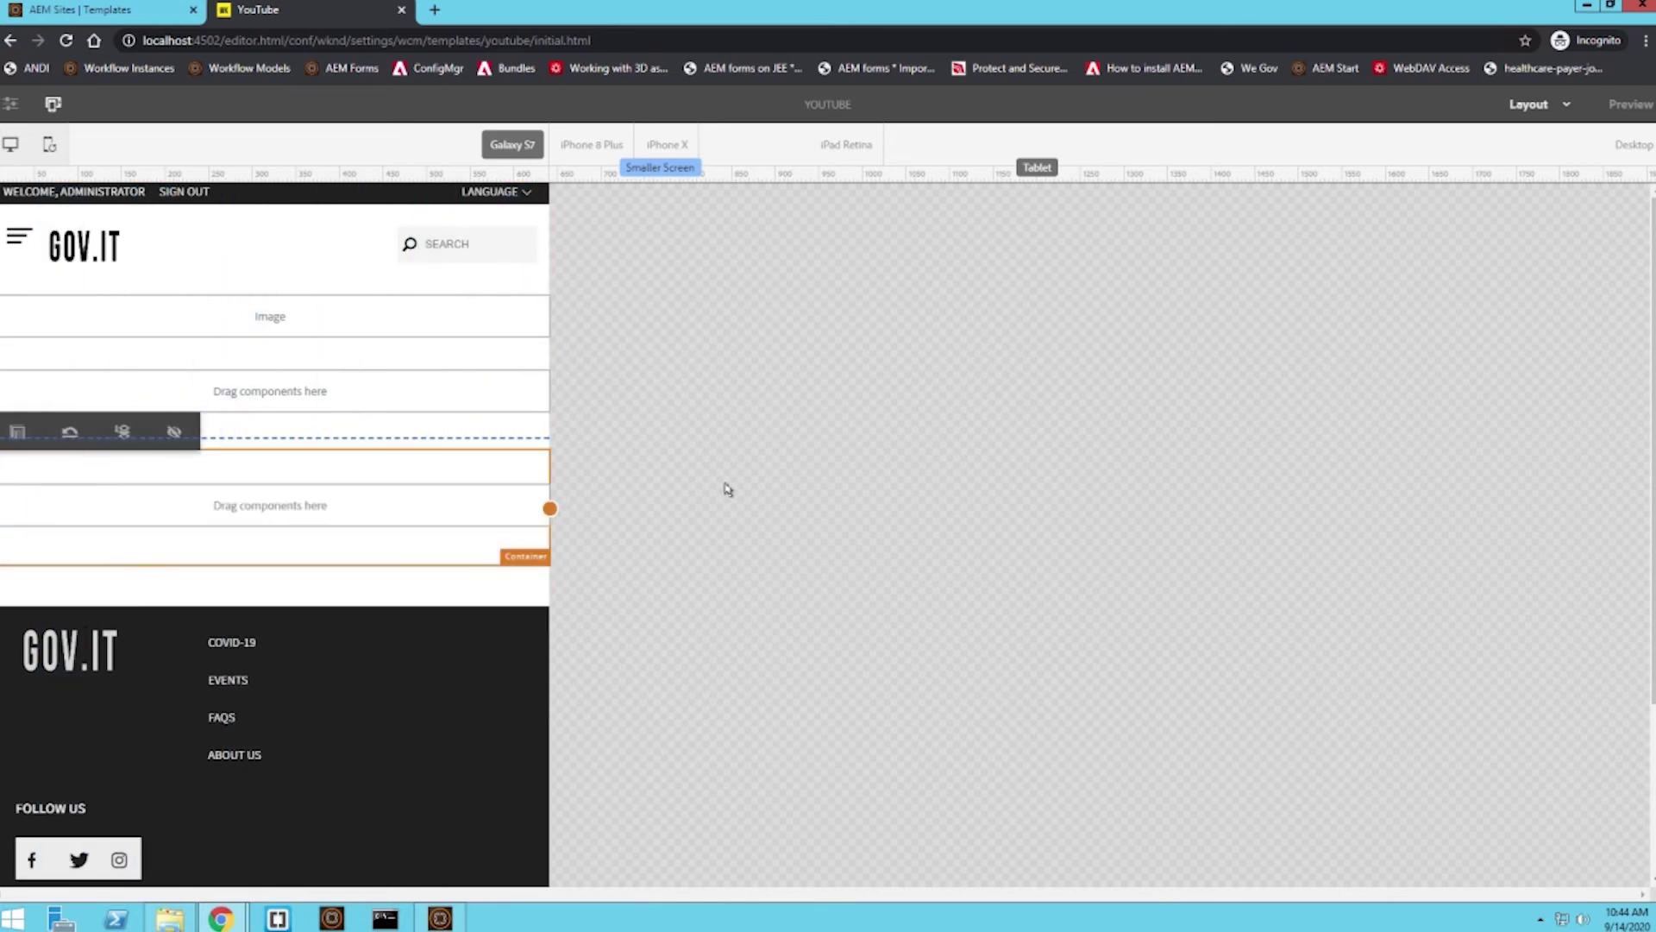
click(727, 489)
- Check the stacked layout on iPhone 8 Plus, iPhone X and iPad Retina, then return to desktop
click(613, 140)
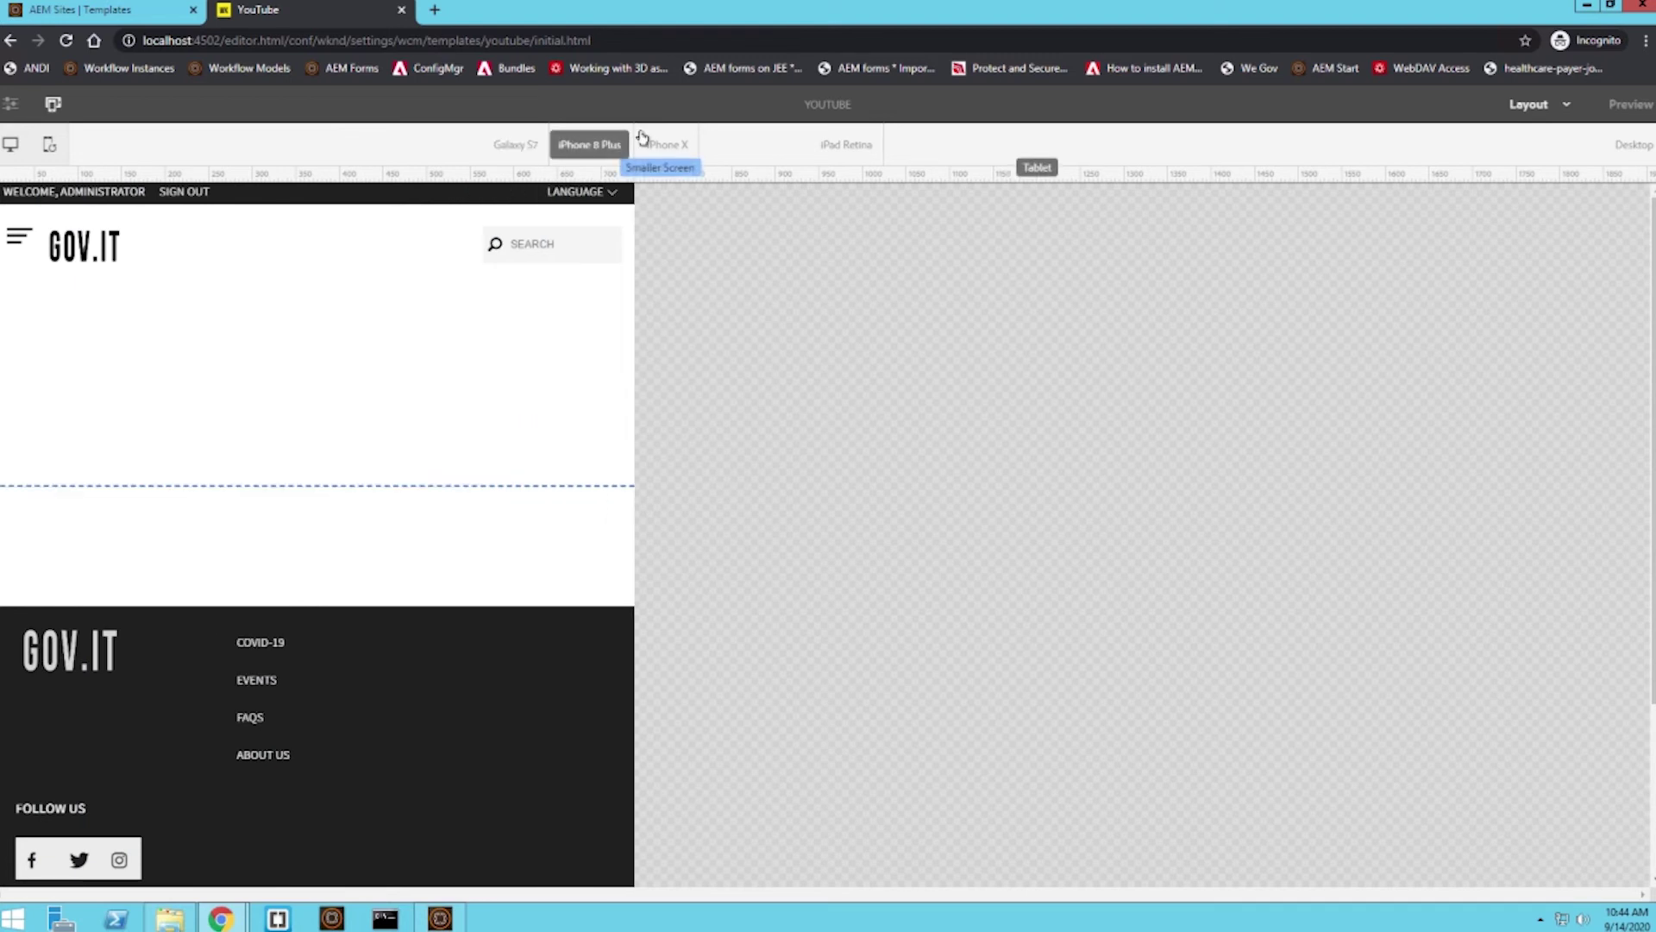
click(646, 141)
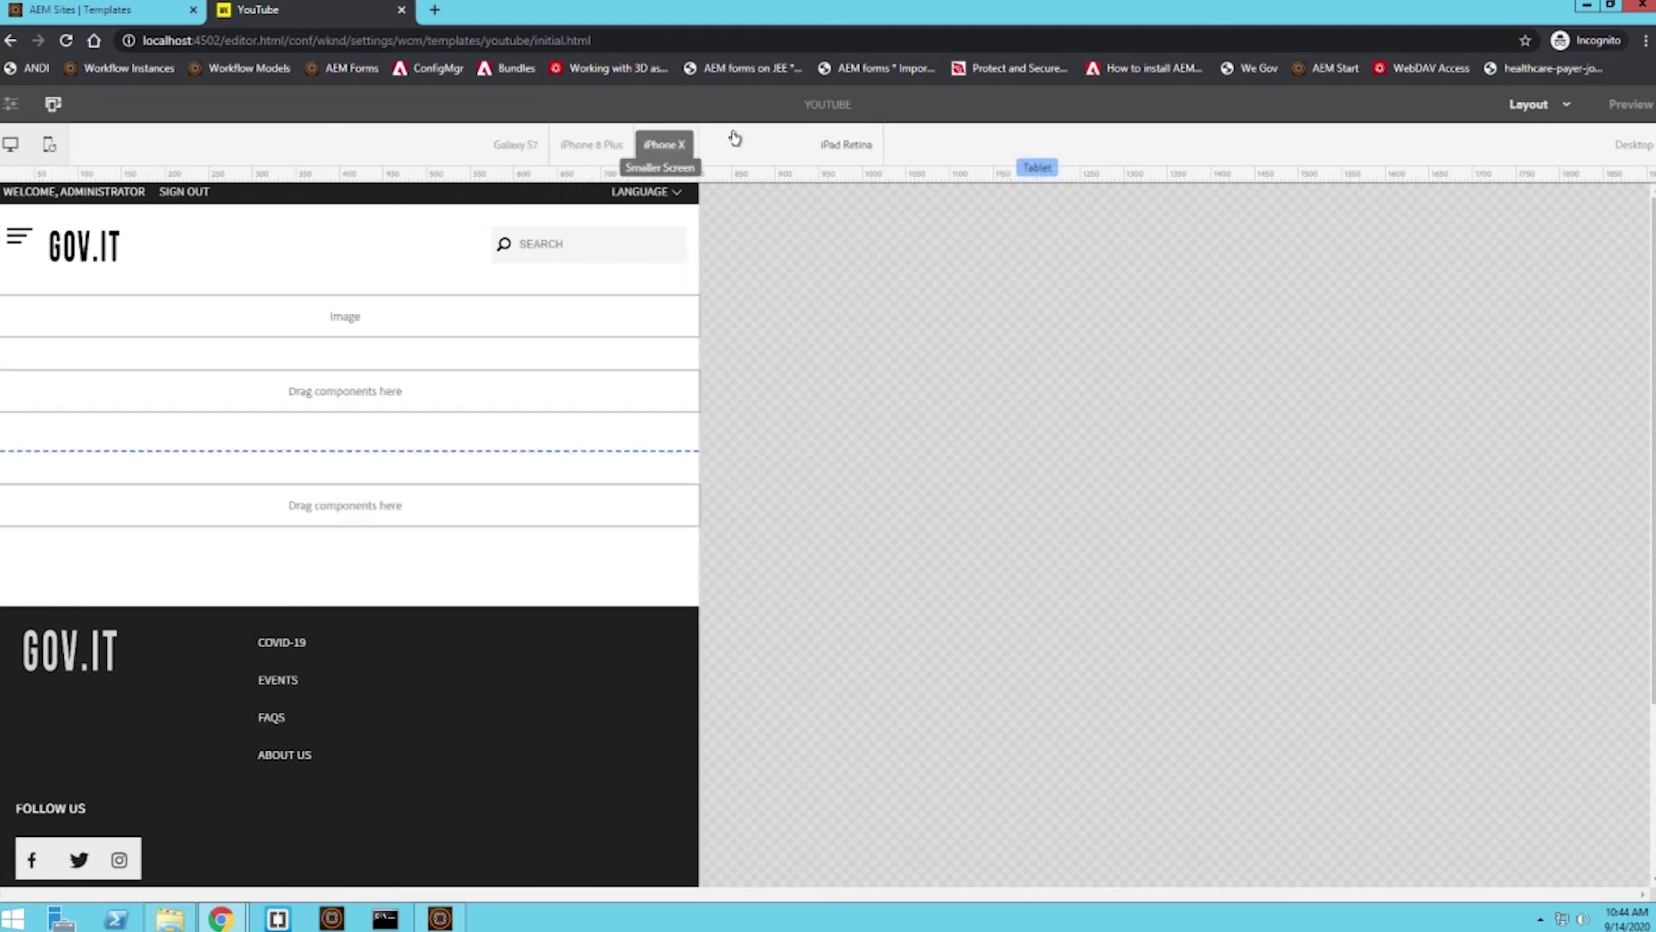
click(732, 138)
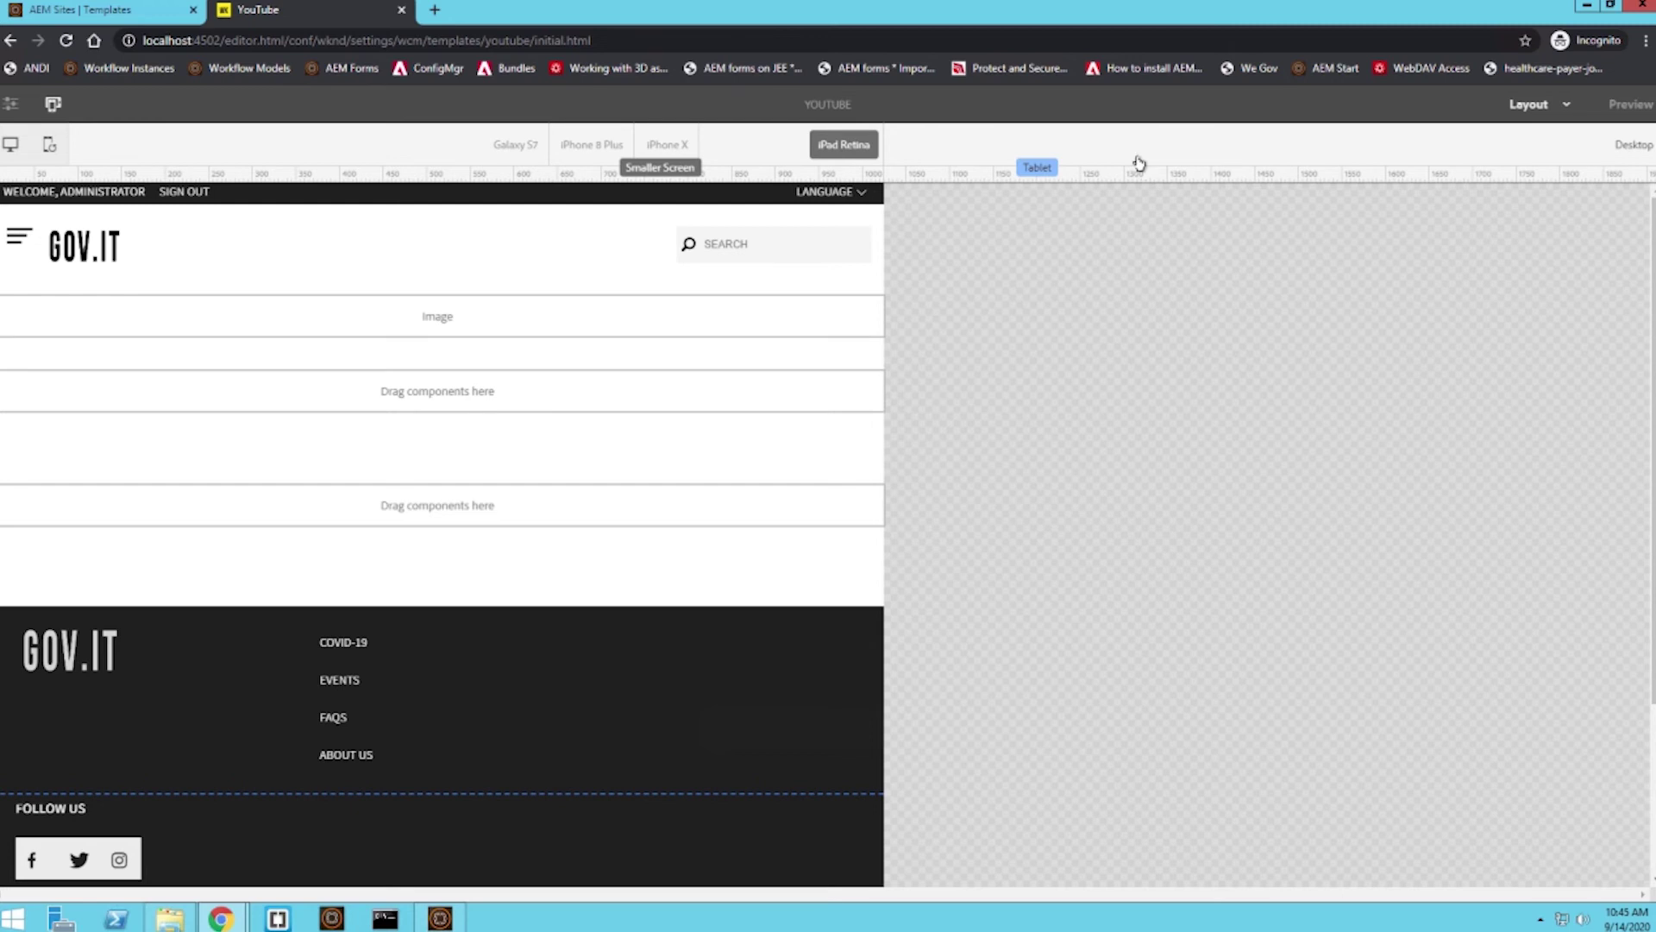
click(1138, 163)
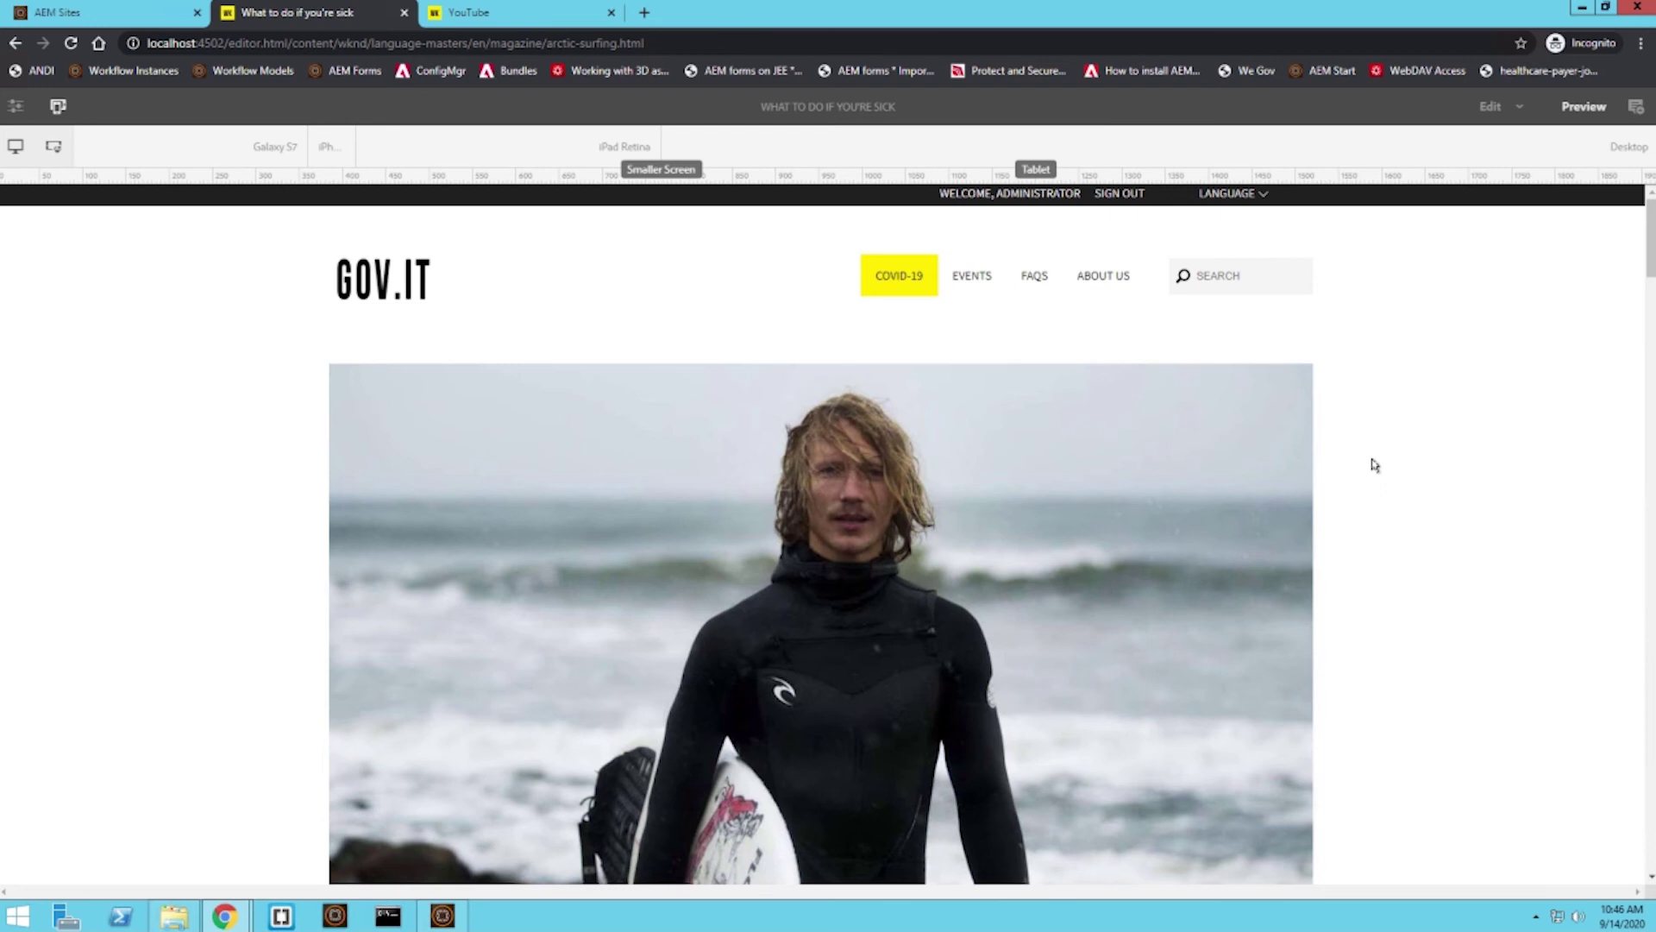
- Scroll through the 'What to do if you're sick' article at desktop width
scroll(1243, 542, down, 4)
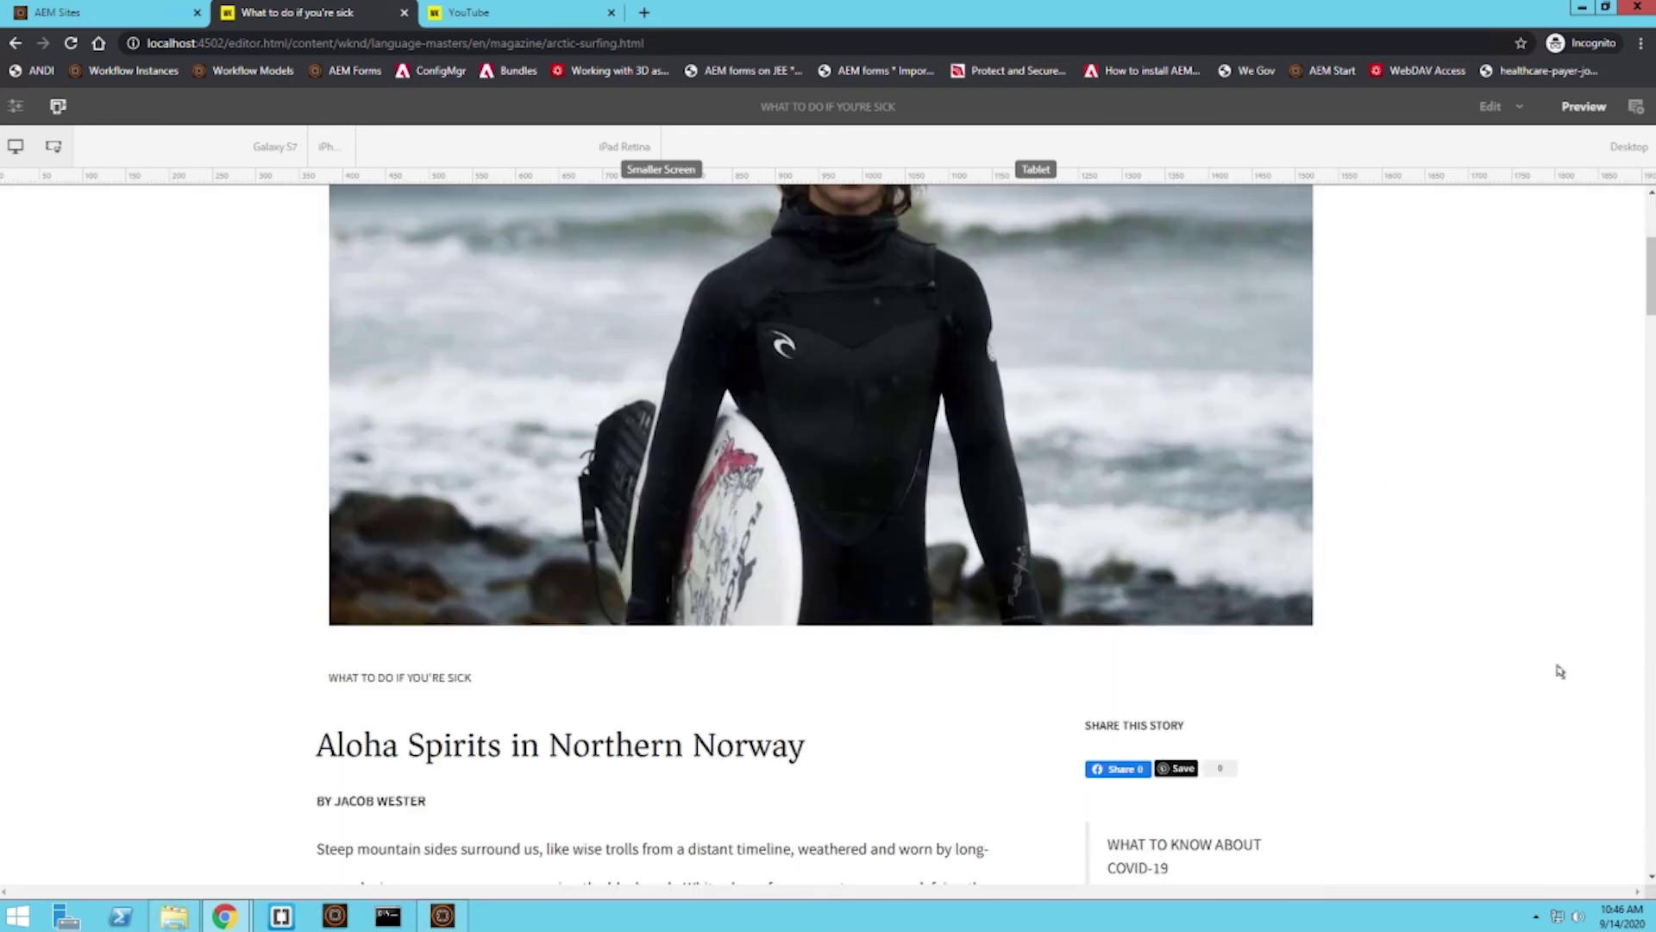
scroll(1338, 466, down, 4)
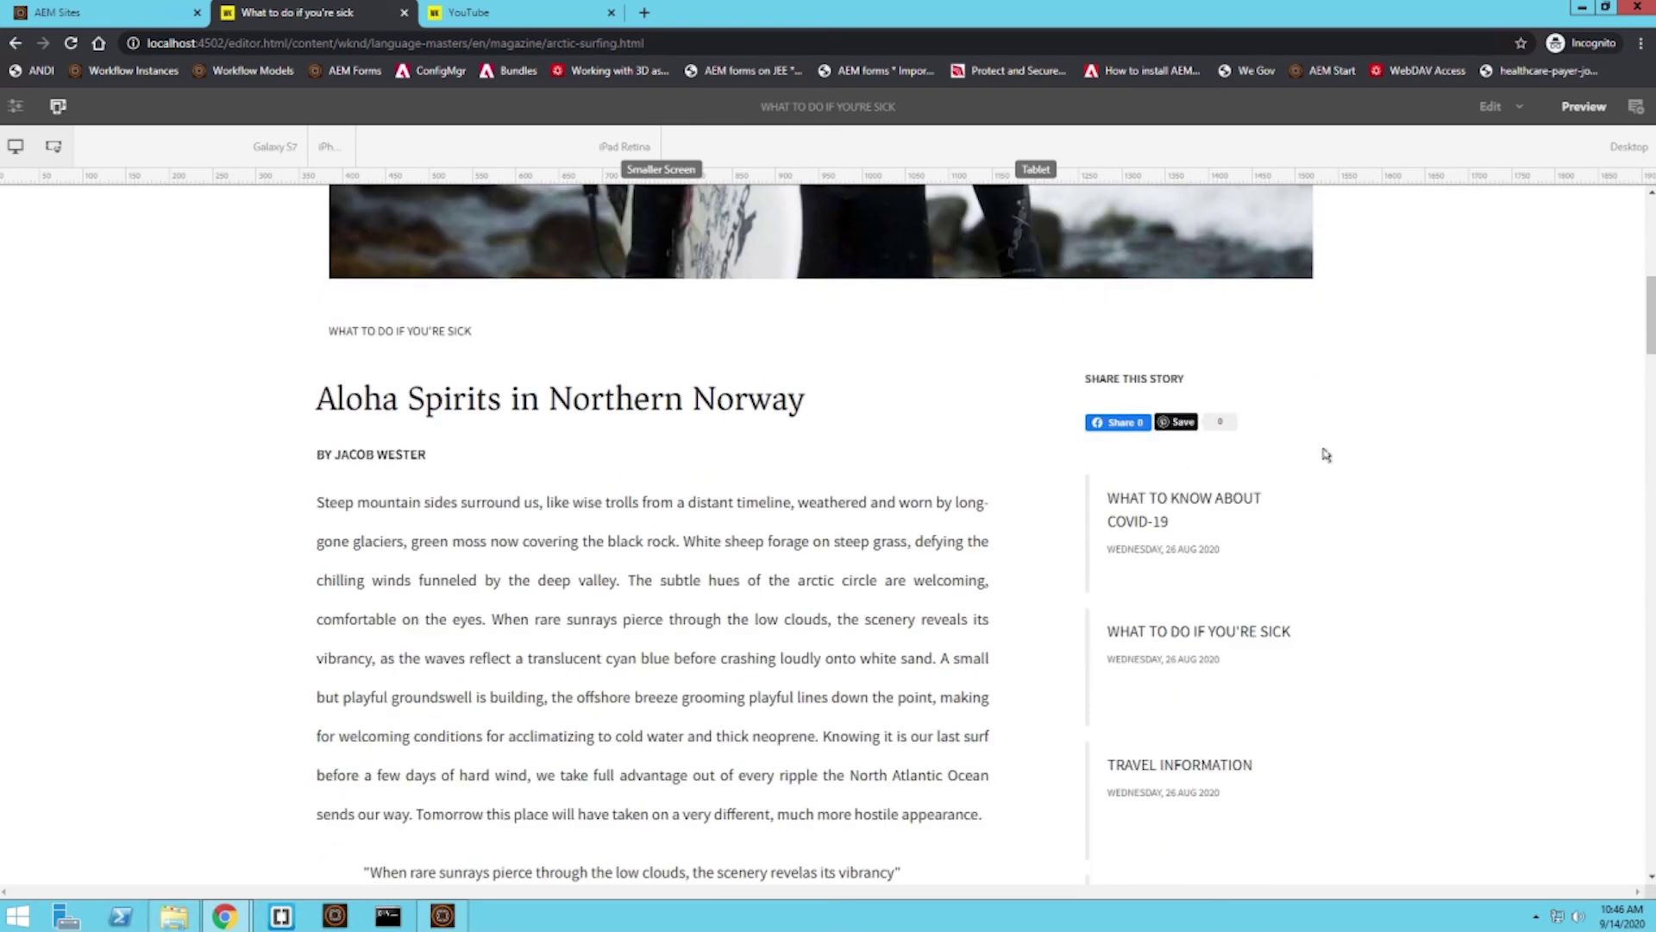
scroll(1294, 405, down, 1)
scroll(827, 475, down, 15)
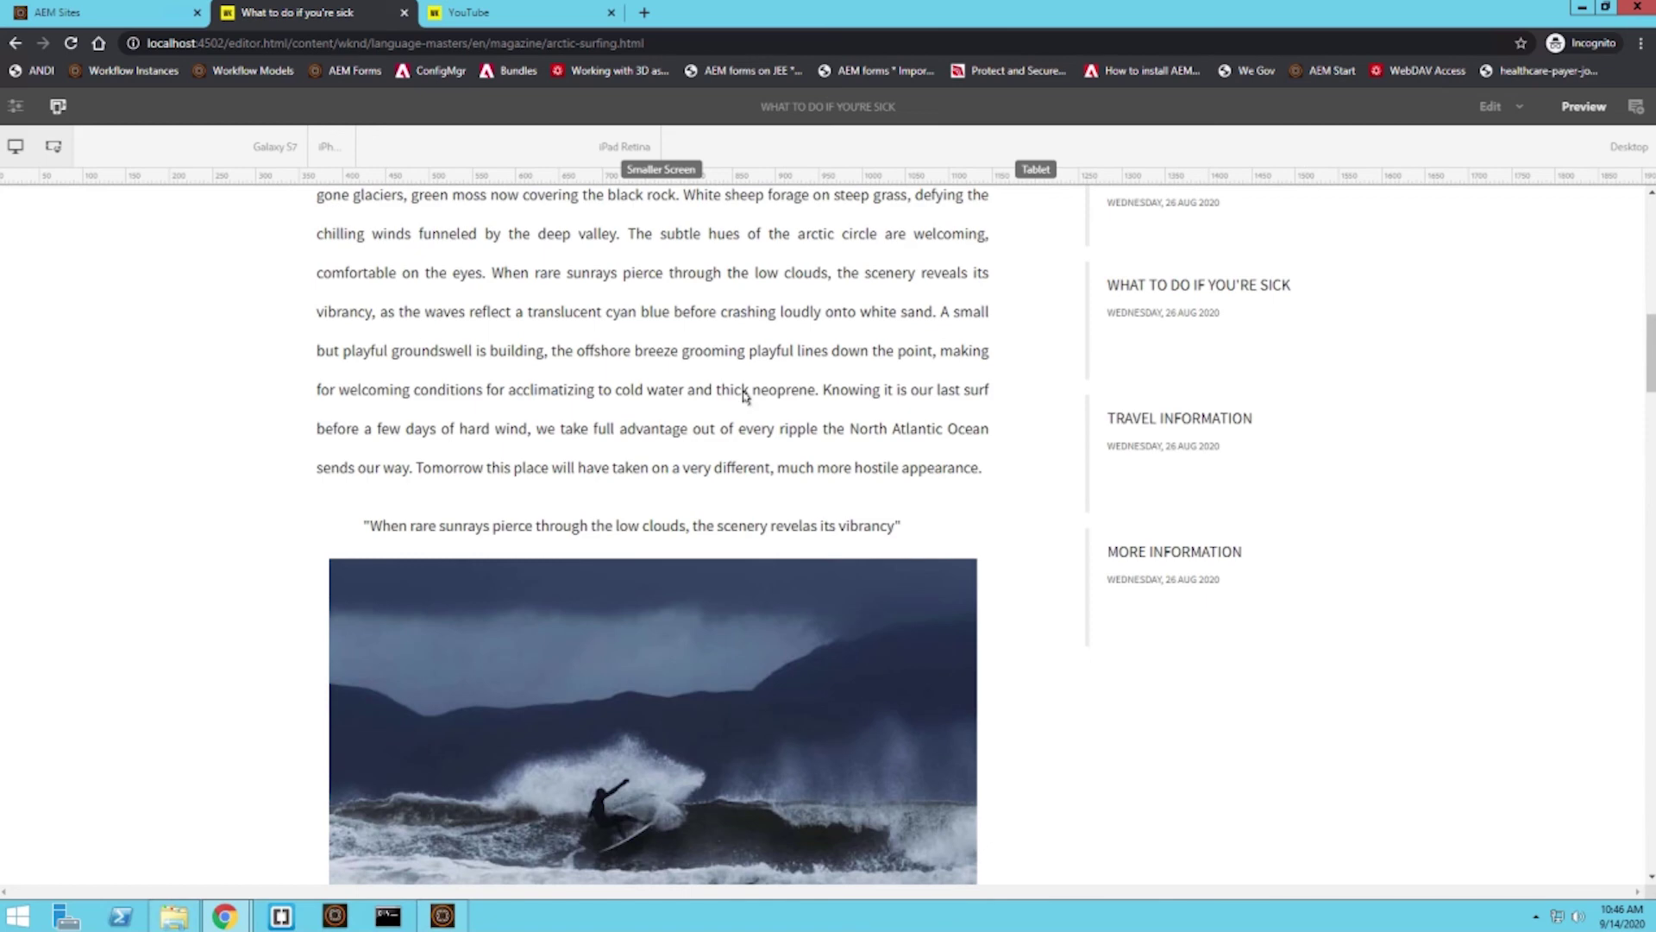
scroll(636, 502, up, 20)
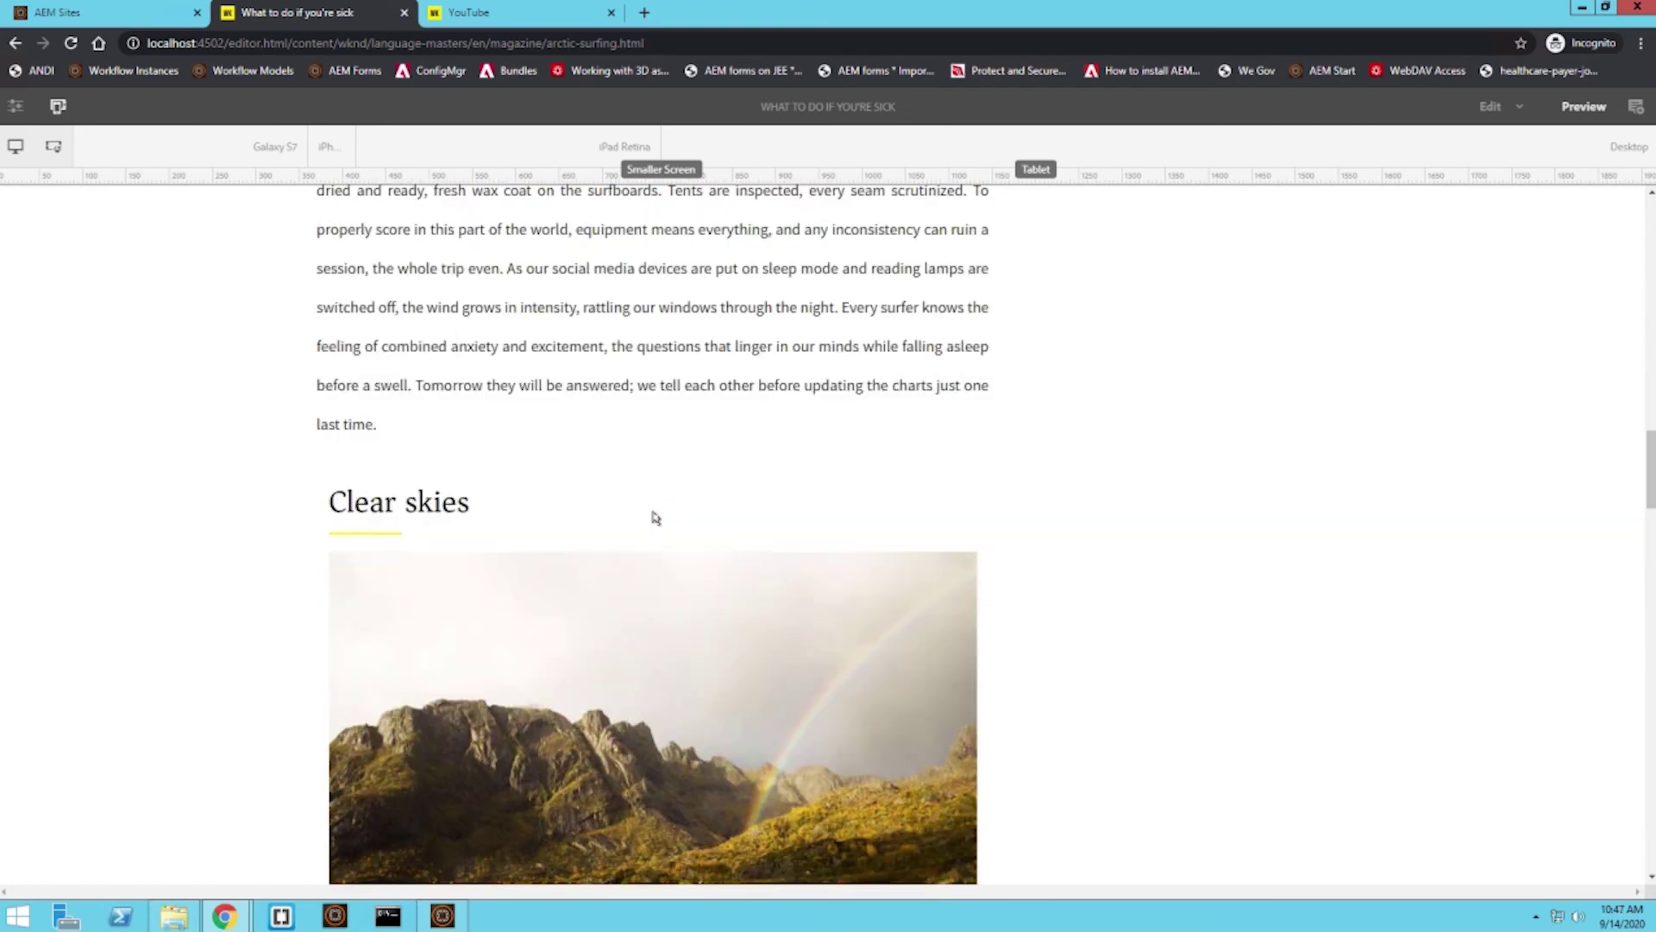
scroll(671, 448, down, 2)
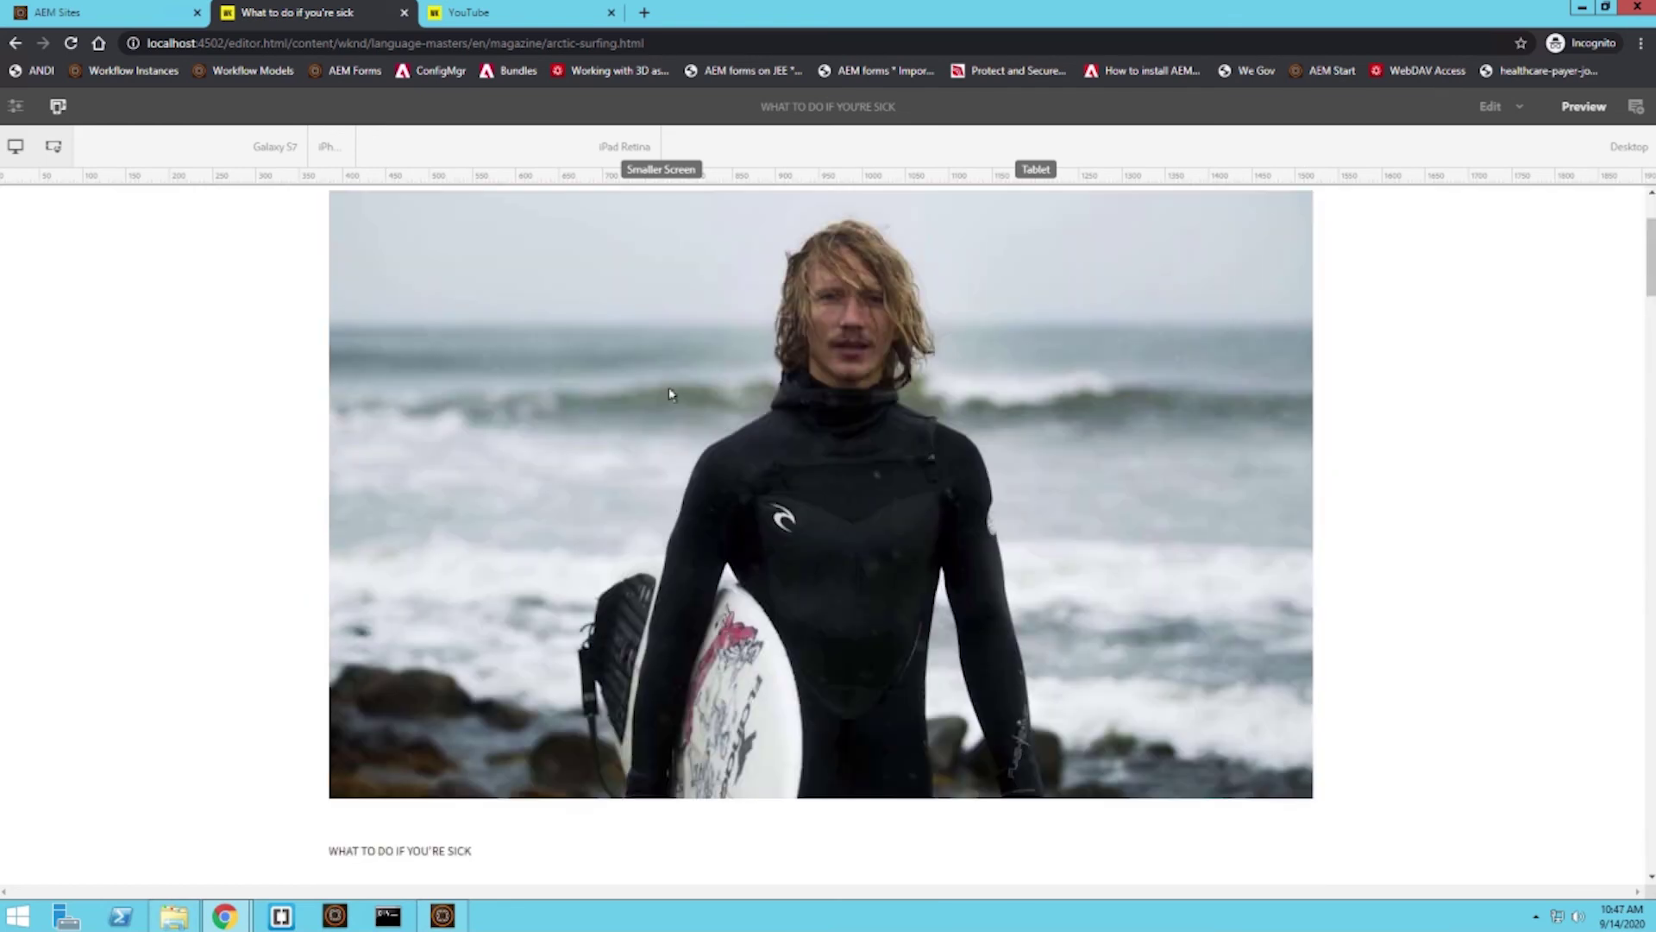
- Preview the article at iPad Retina width and scroll down to the stacked related-story links
click(597, 157)
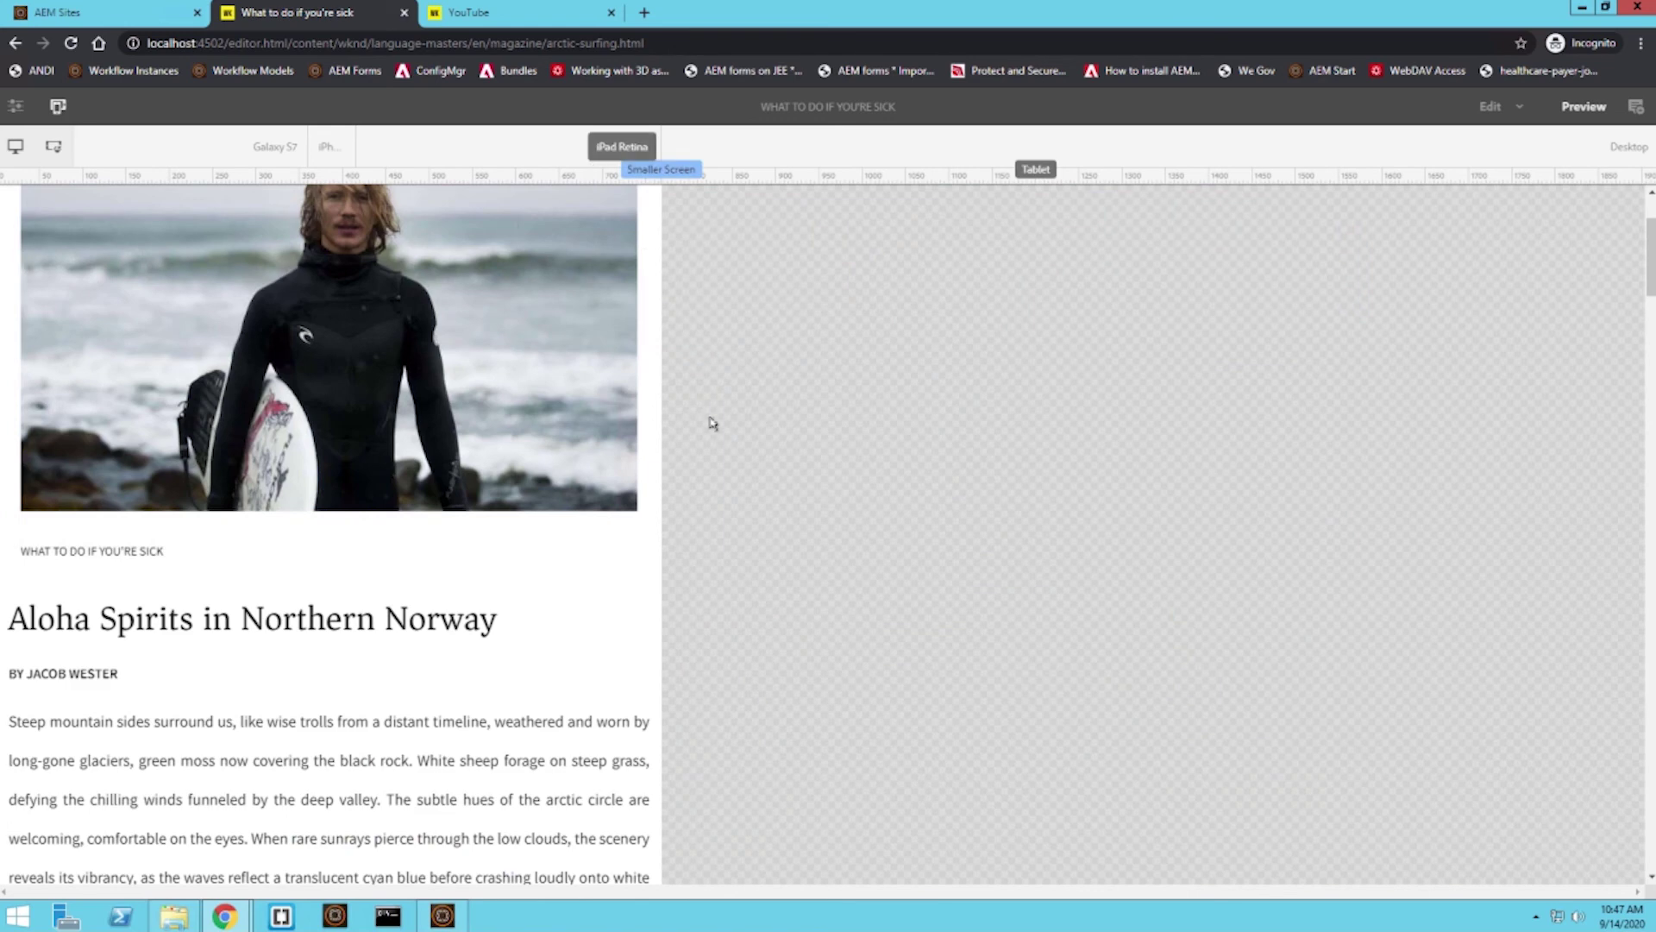
scroll(483, 595, down, 4)
scroll(443, 535, down, 3)
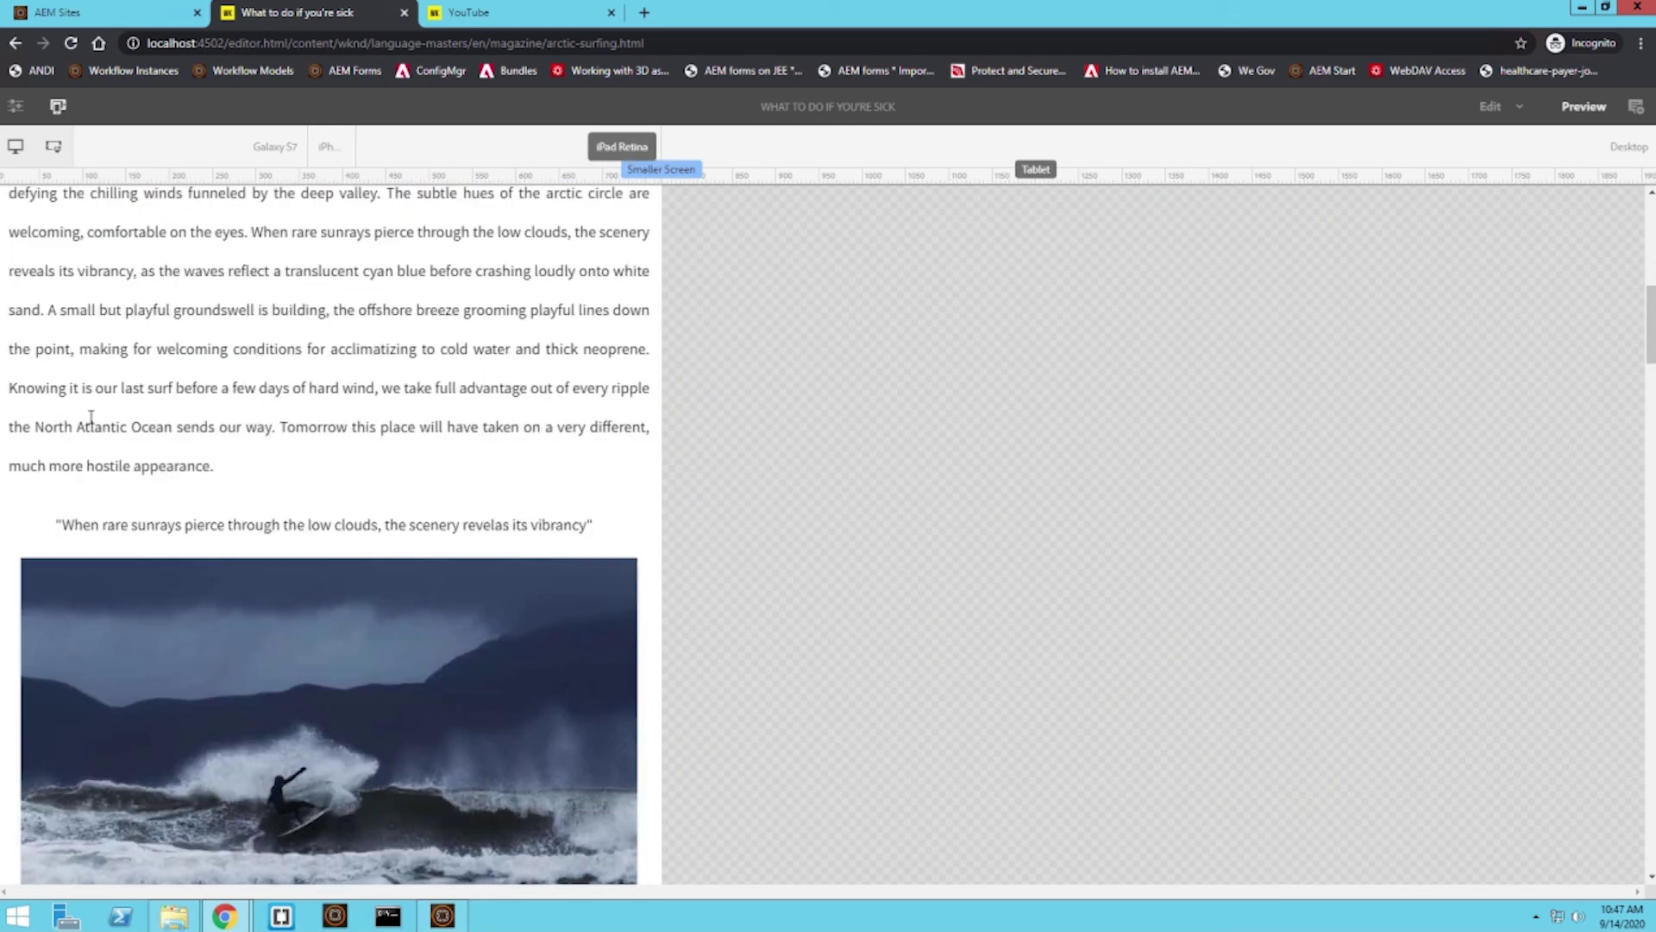
scroll(81, 422, down, 5)
scroll(292, 489, down, 18)
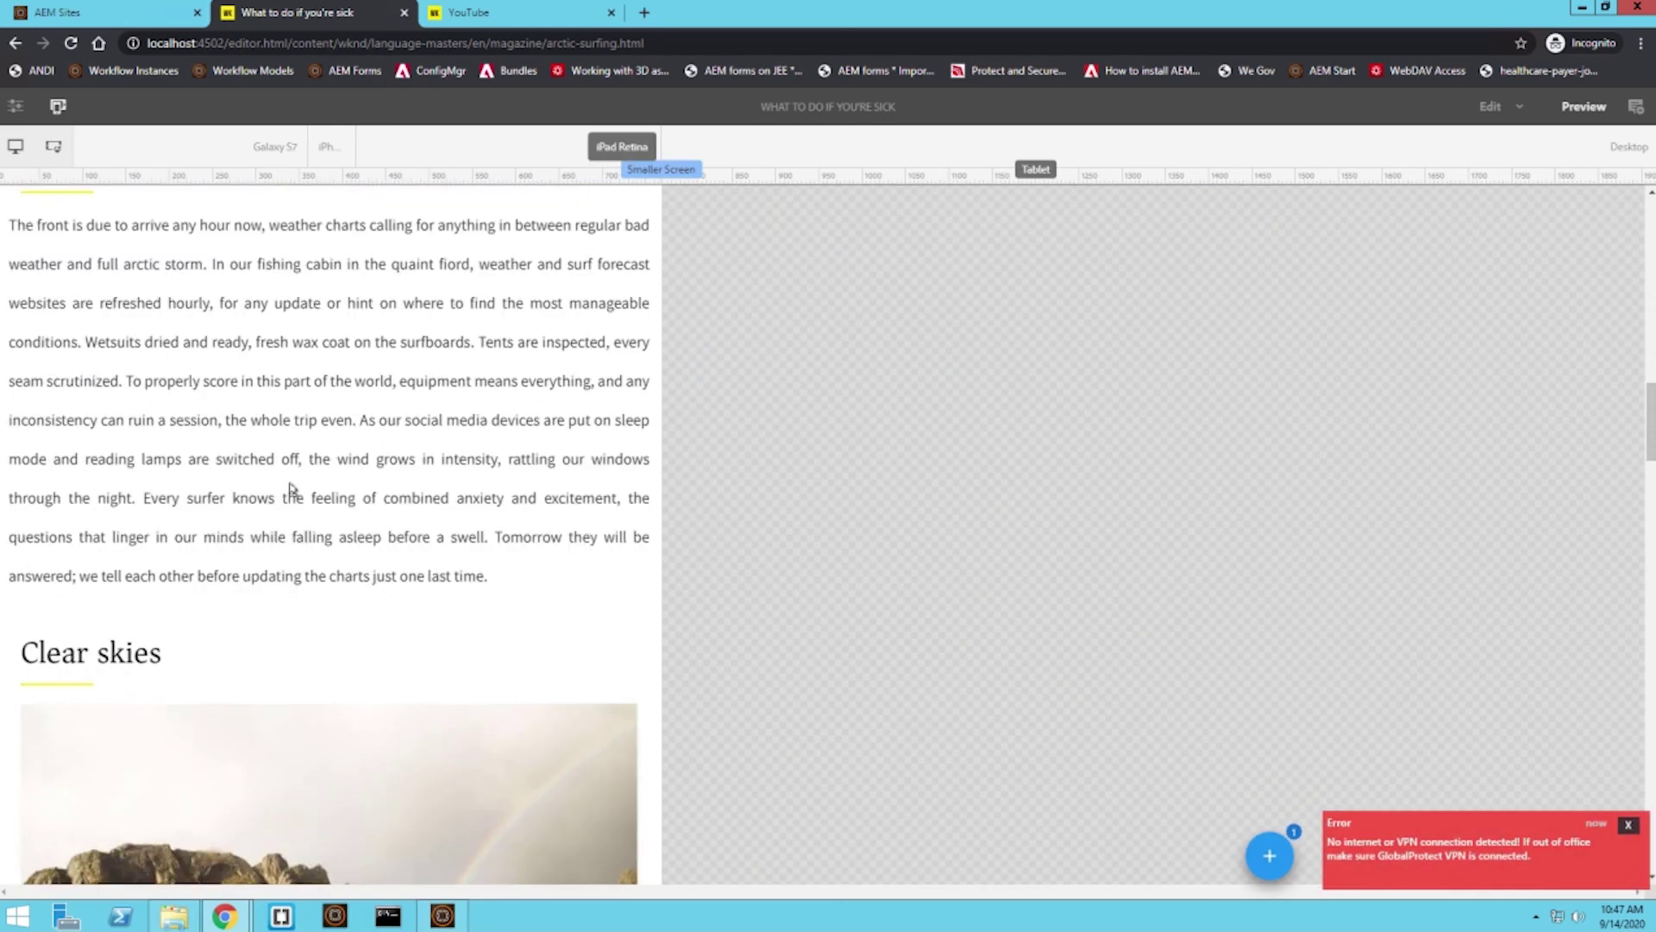
scroll(255, 500, down, 8)
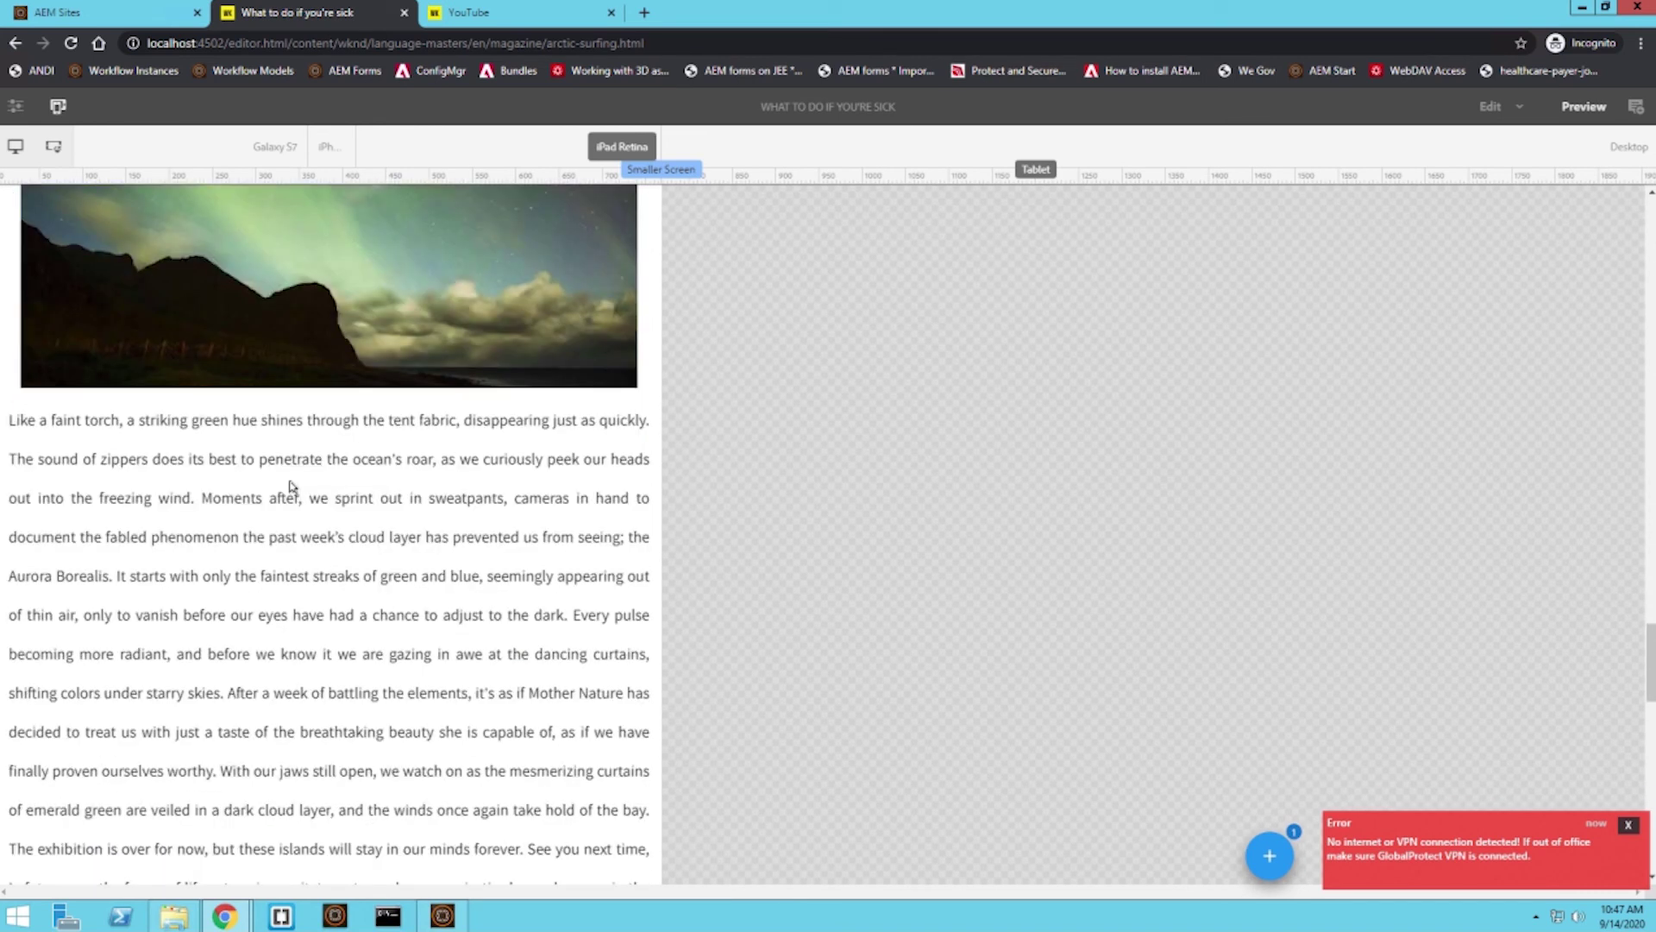
scroll(184, 592, down, 7)
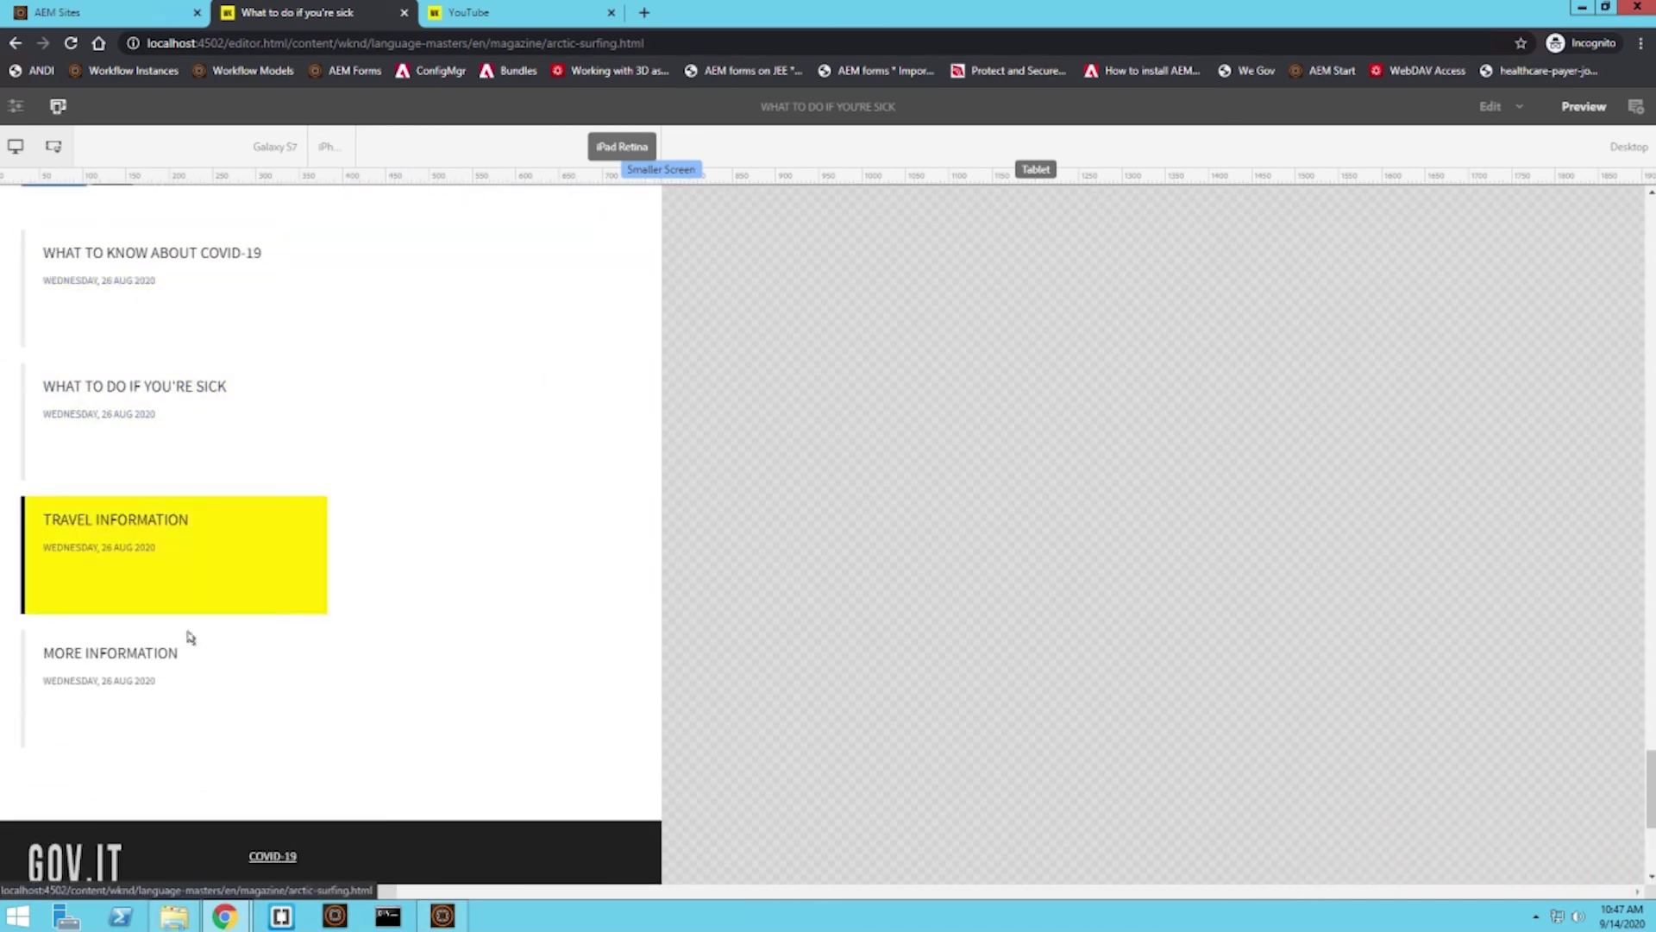